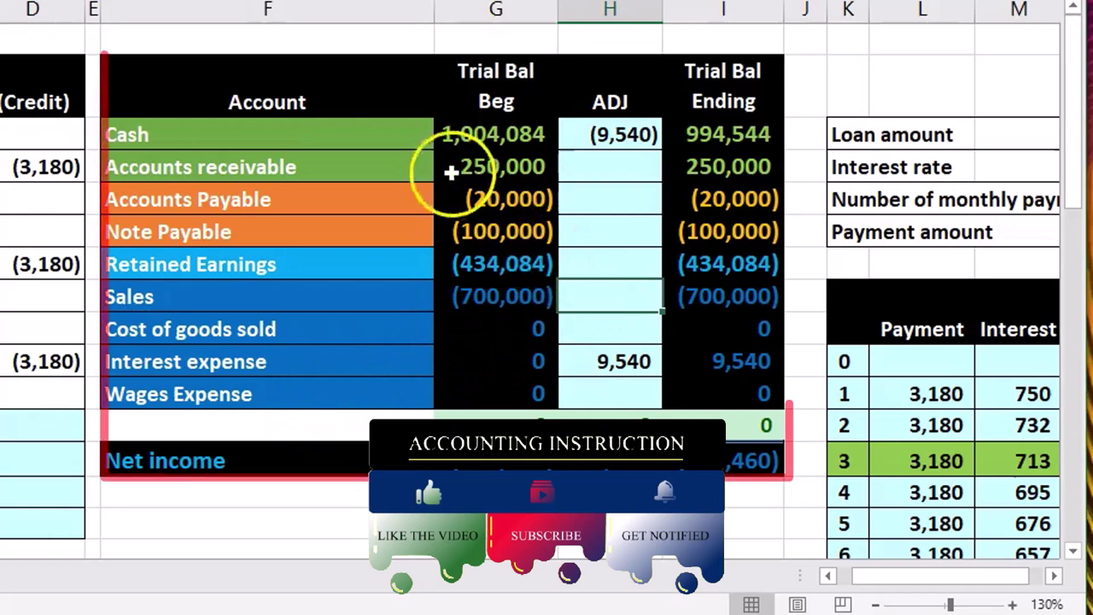
Examine the trial balance accounts and the SUM formulas behind the beginning total and the beginning and ending net income
left_click_drag(385, 137, 498, 384)
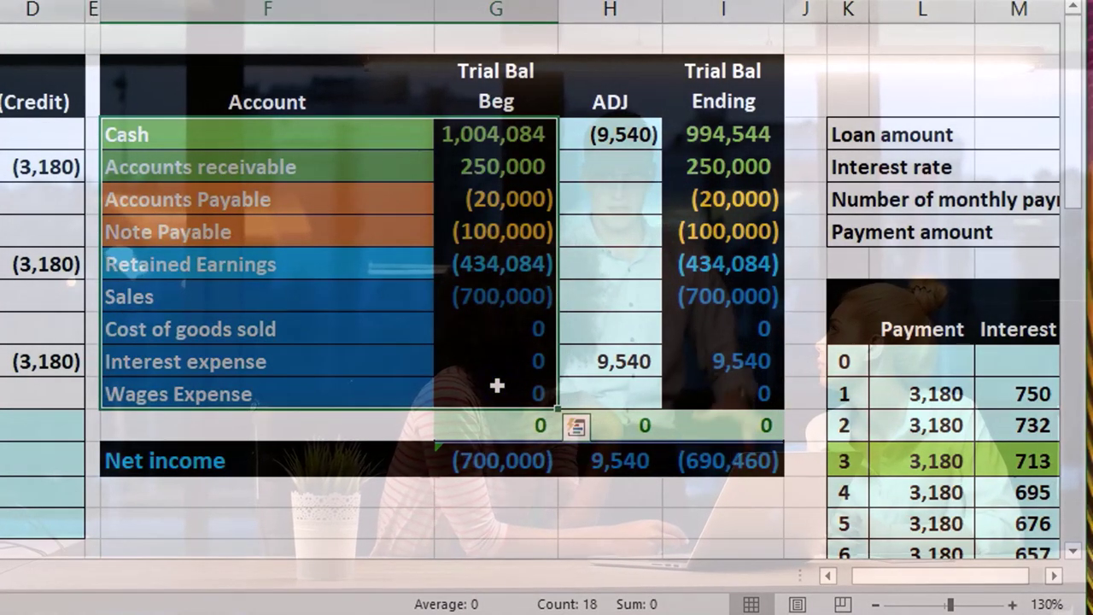
double_click(496, 422)
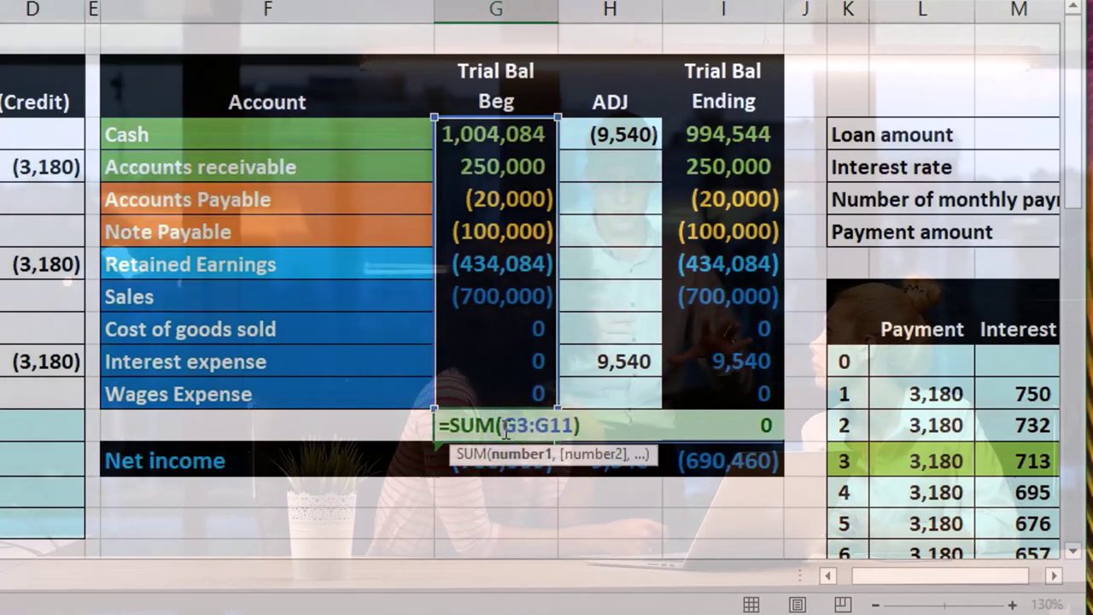
key("Return")
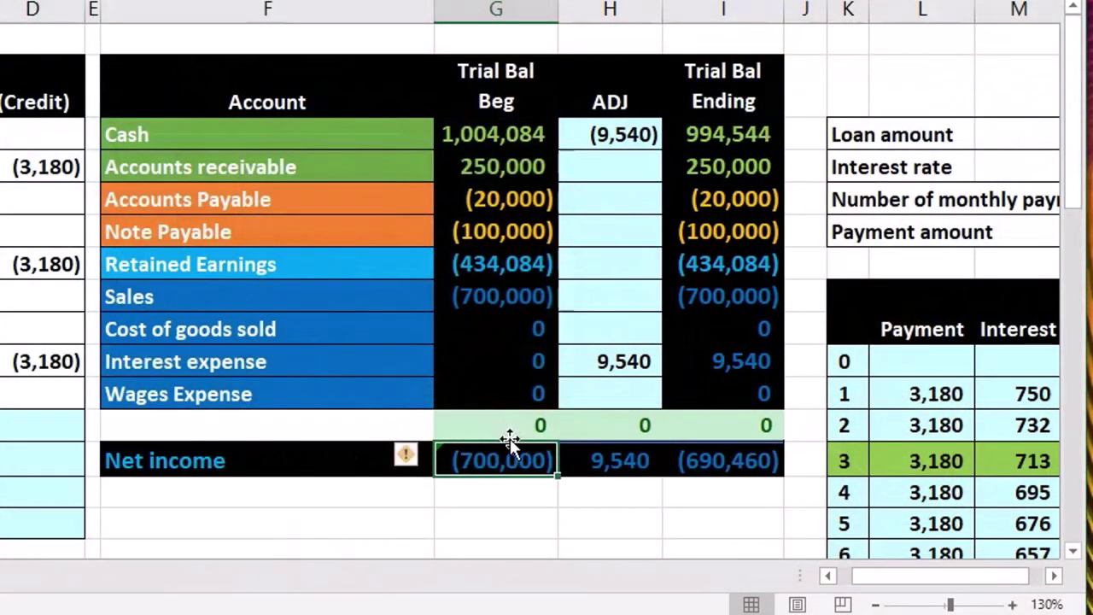
double_click(515, 455)
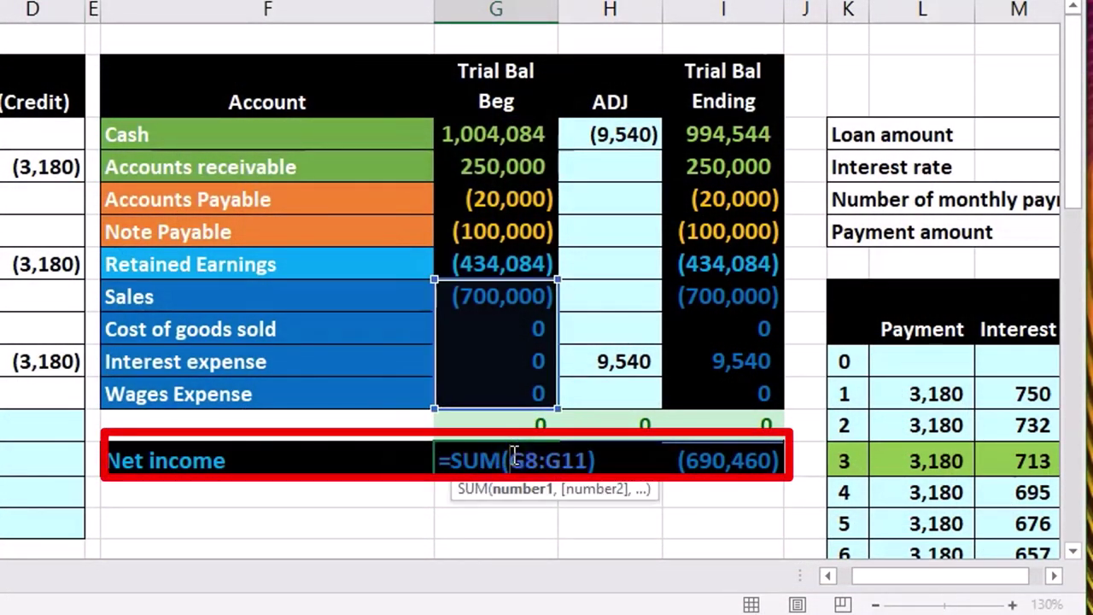
key("Return")
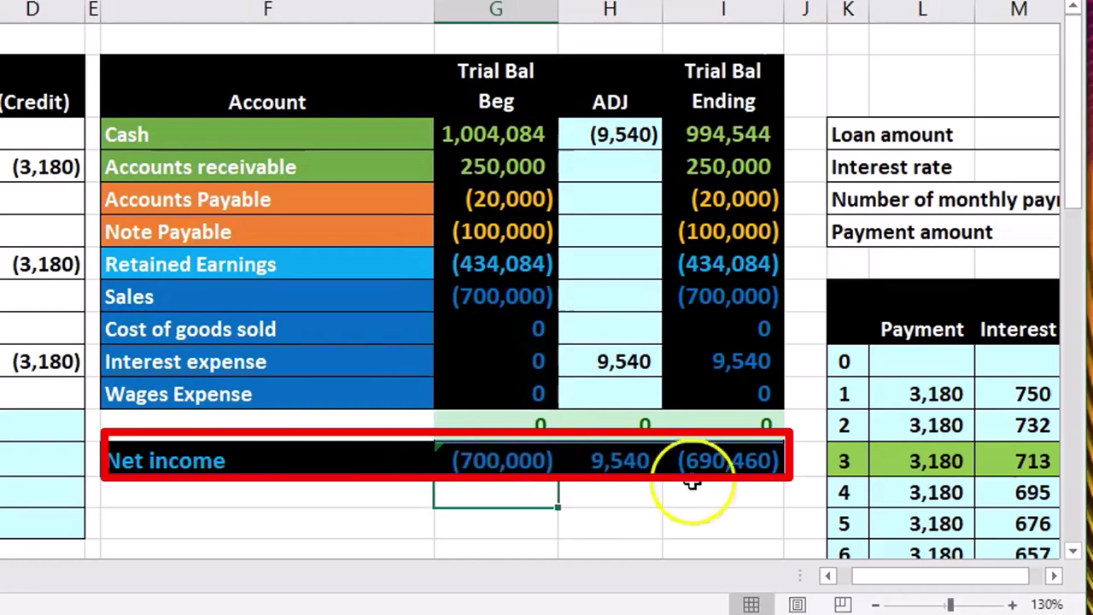
double_click(740, 465)
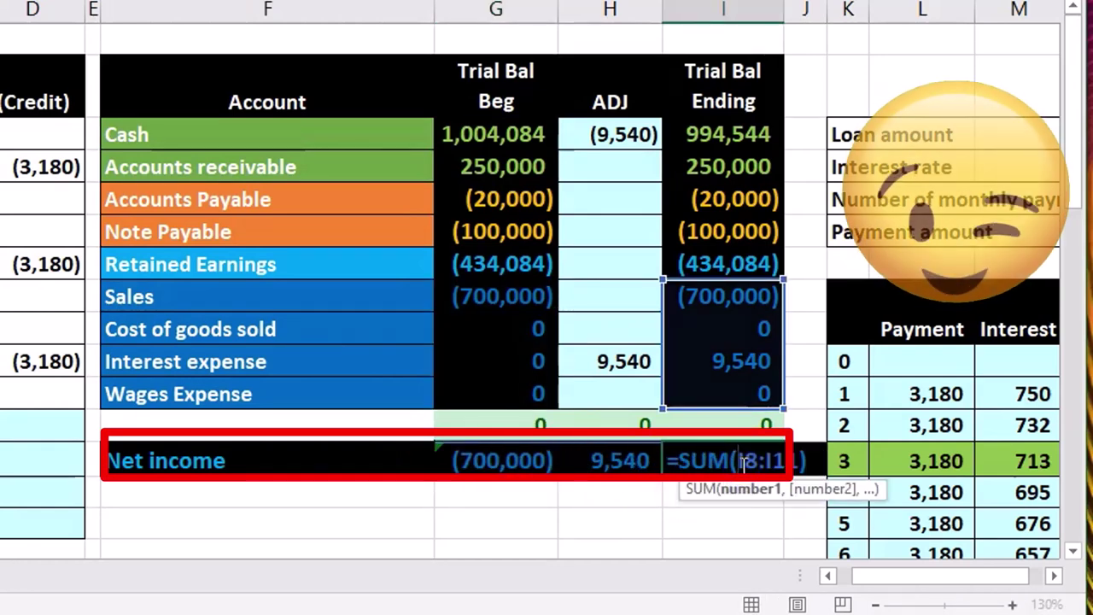
key("Return")
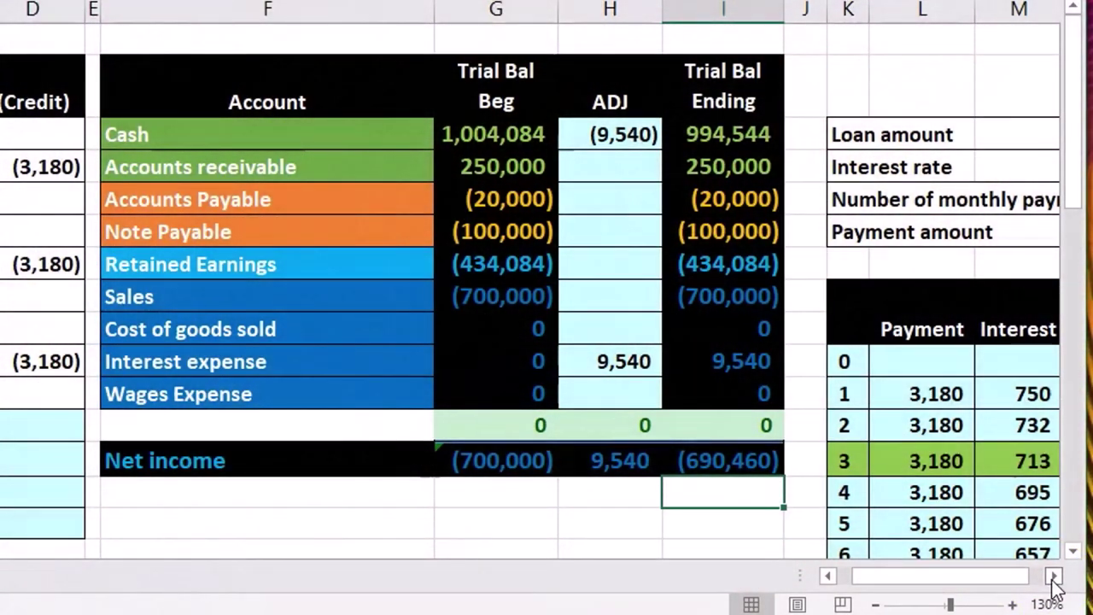
Review the loan terms, the Note Payable and Cash adjustments, and the interest and principal reduction in the amortization table's first payments
left_click(1055, 578)
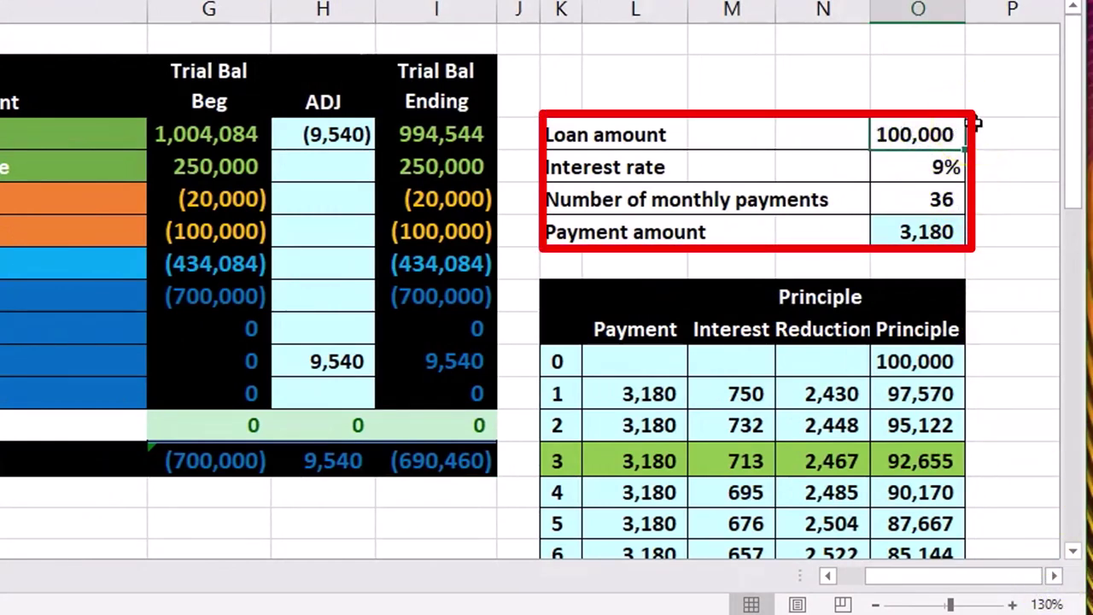
key("Down")
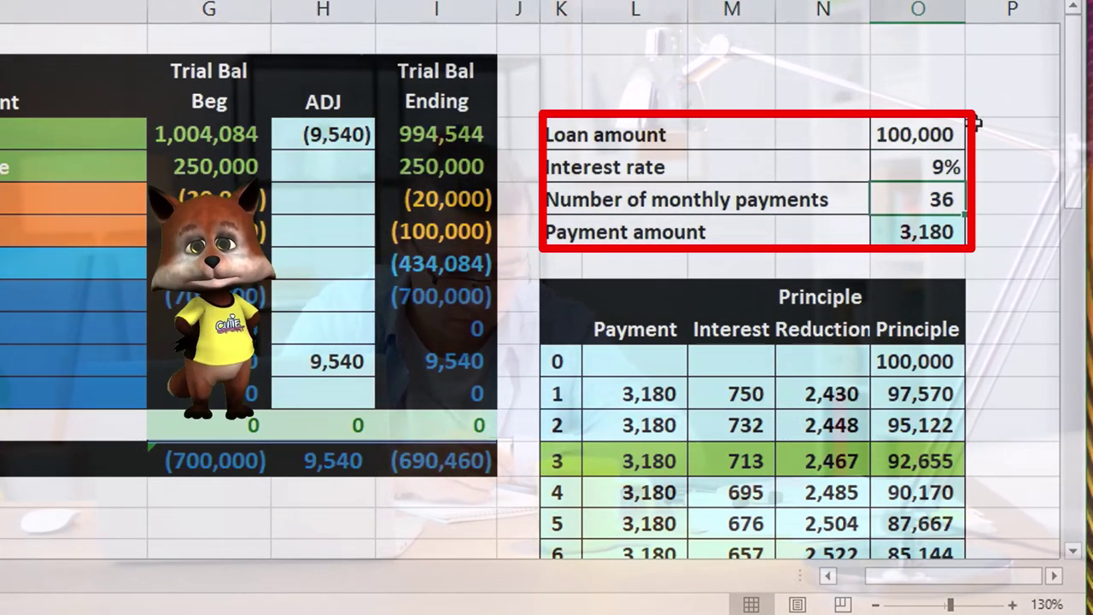
key("Down")
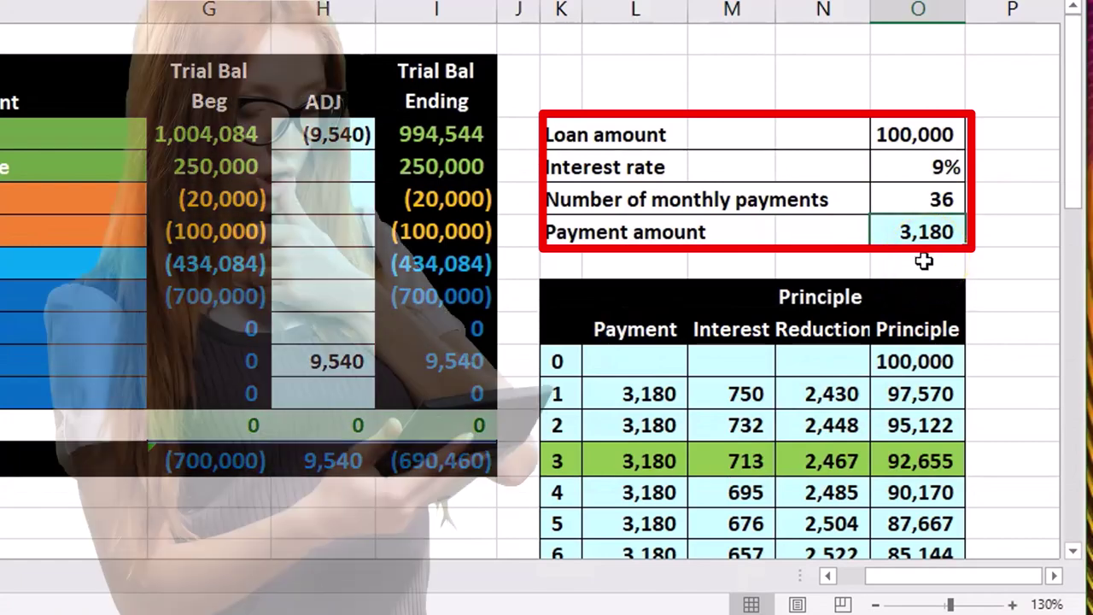
left_click(450, 229)
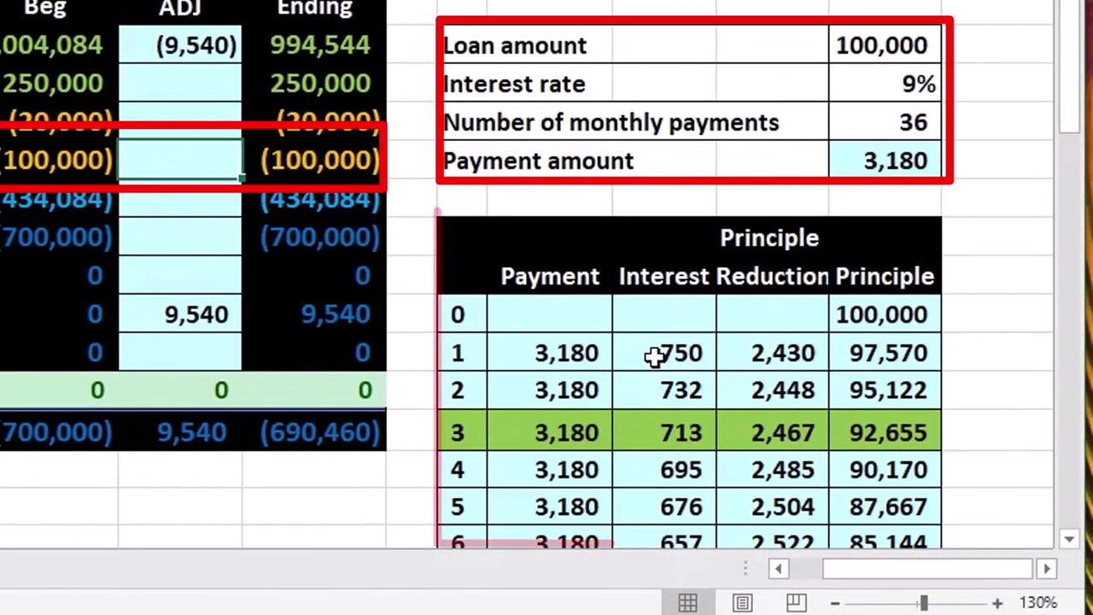
left_click(706, 362)
left_click_drag(747, 356, 749, 461)
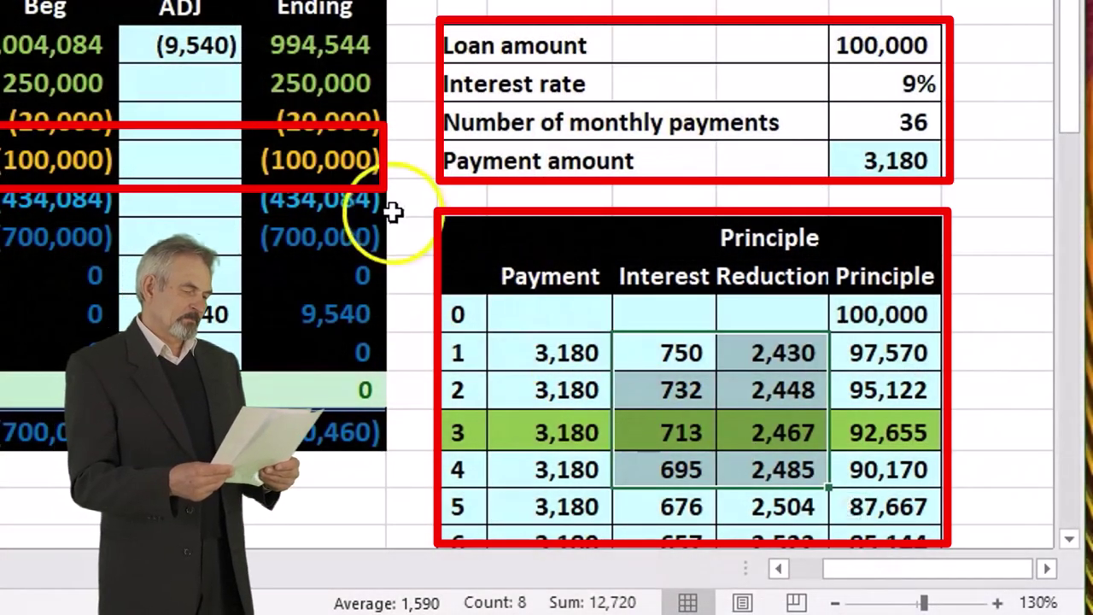
left_click(229, 168)
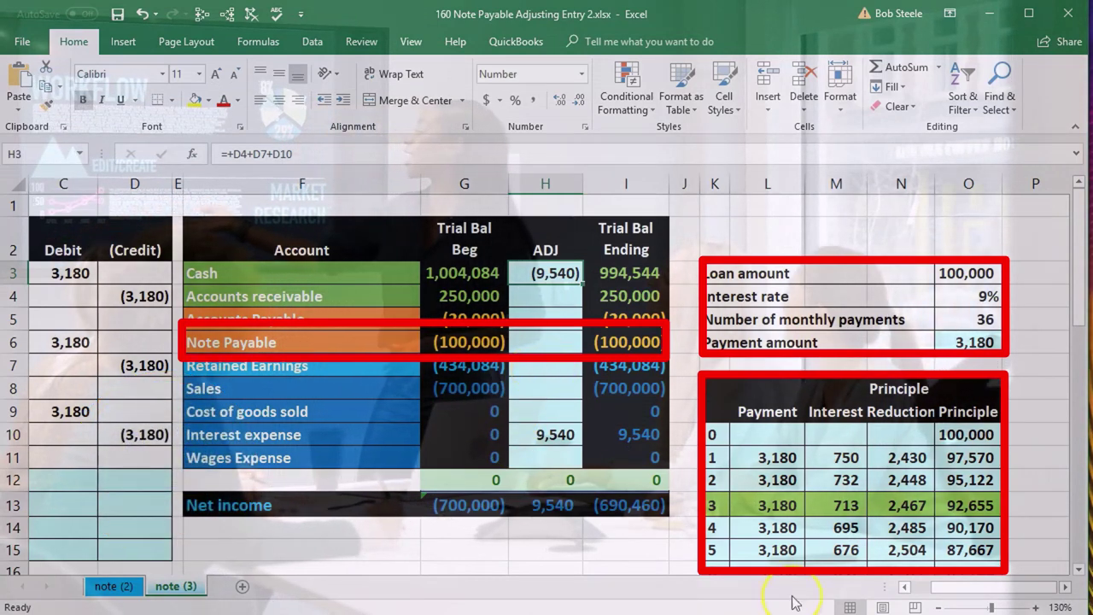
Compare the Note Payable trial balance amount with the amortization table's interest, principal reduction and remaining principal through payment 3
left_click(905, 587)
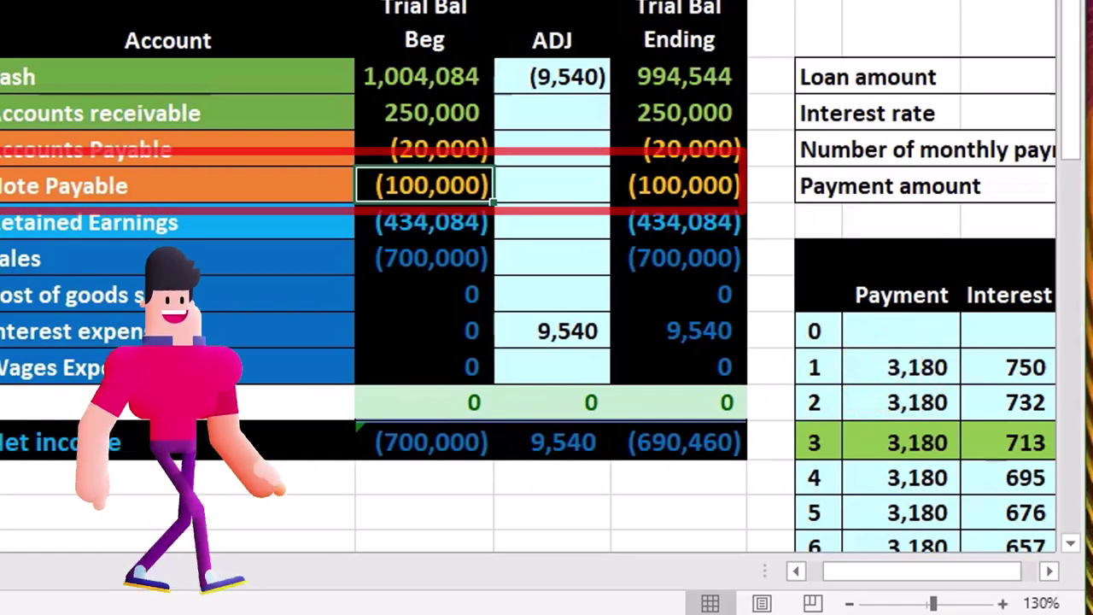
left_click(1049, 571)
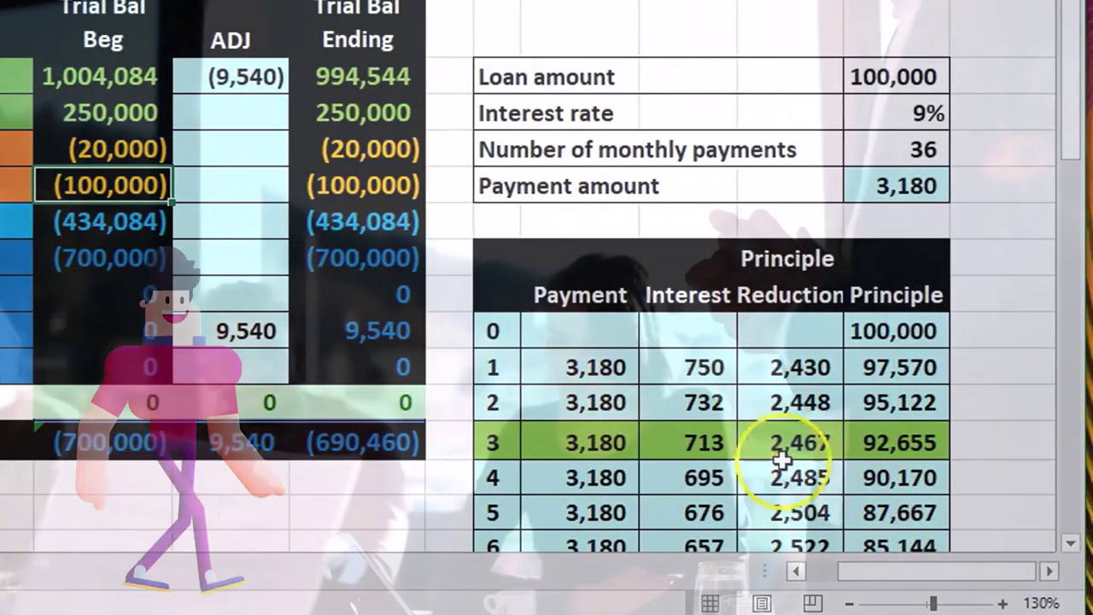
left_click(796, 367)
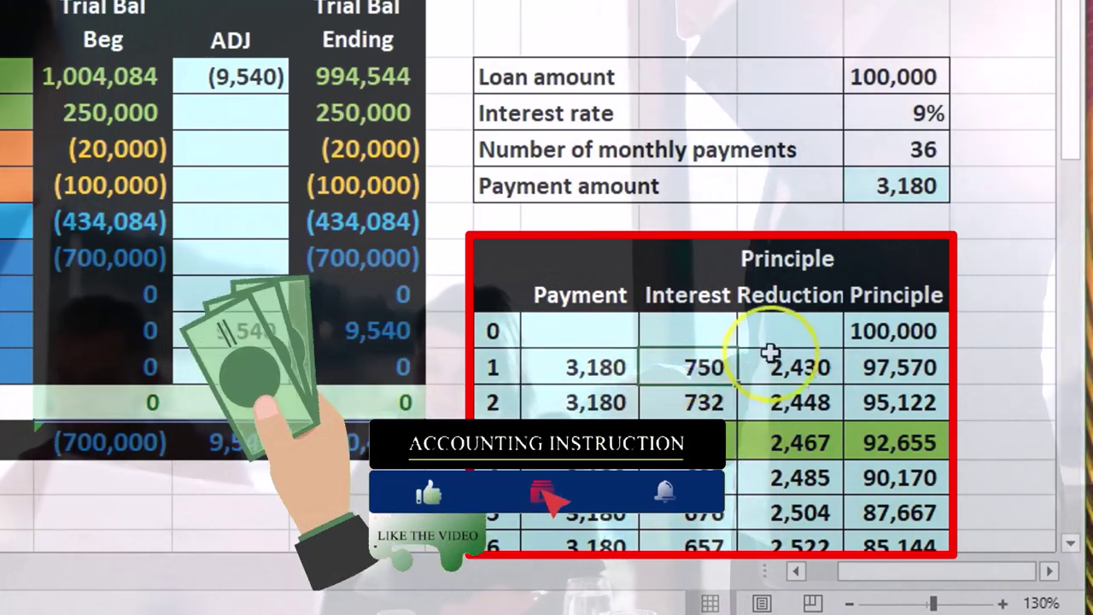
left_click(688, 374)
left_click(679, 405)
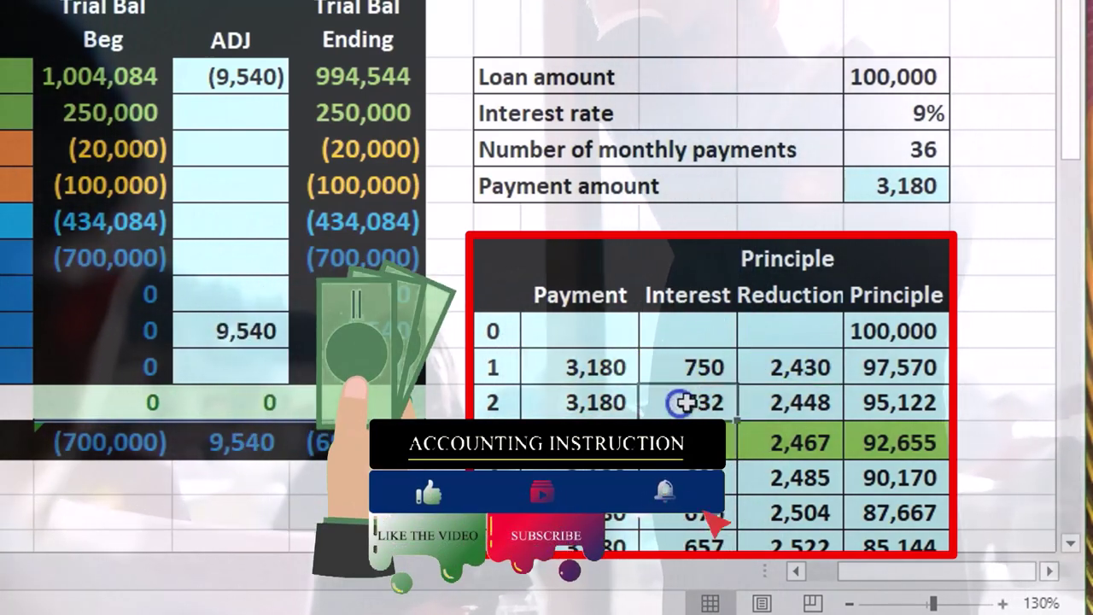
left_click(758, 399)
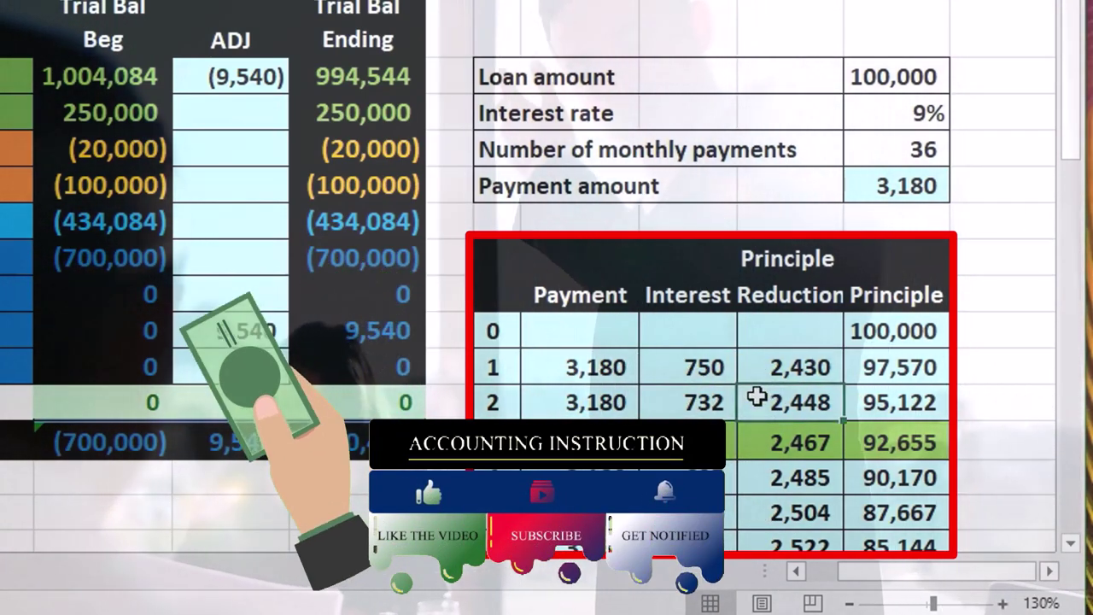
left_click(935, 440)
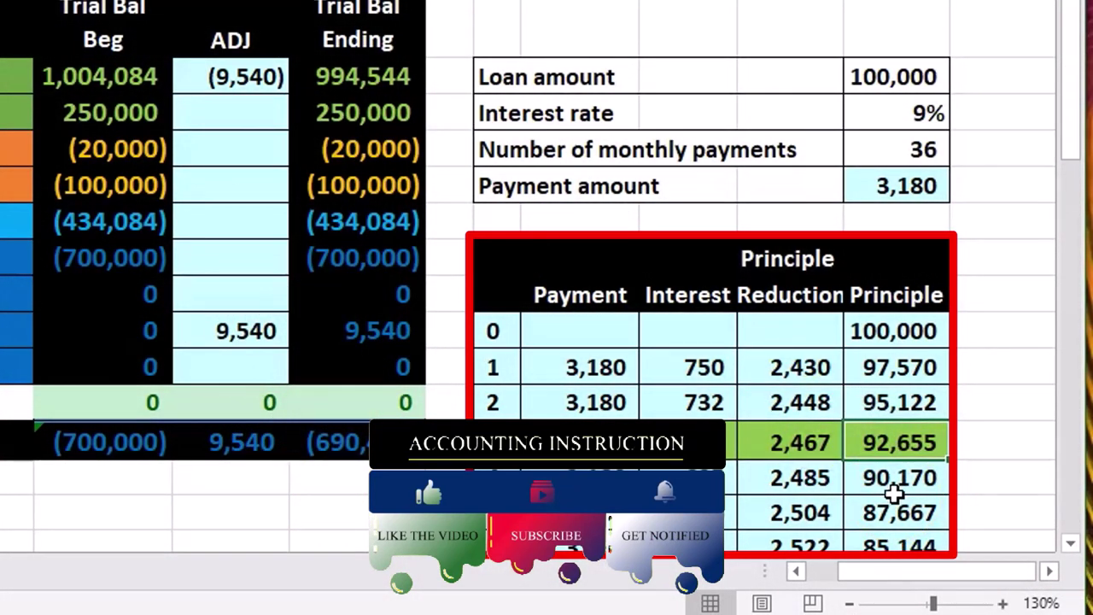
left_click(363, 184)
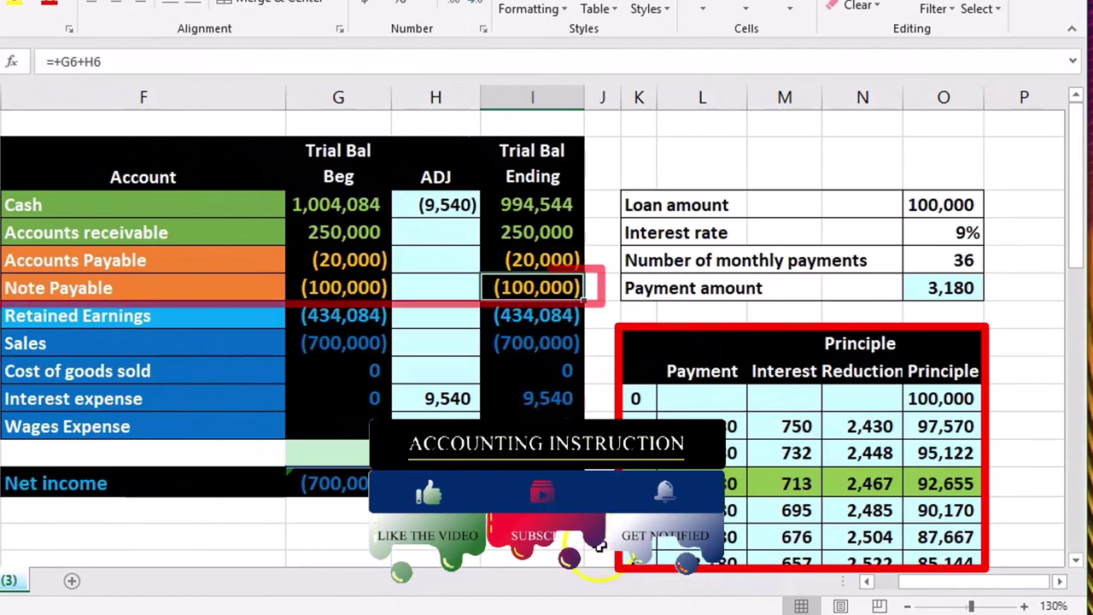
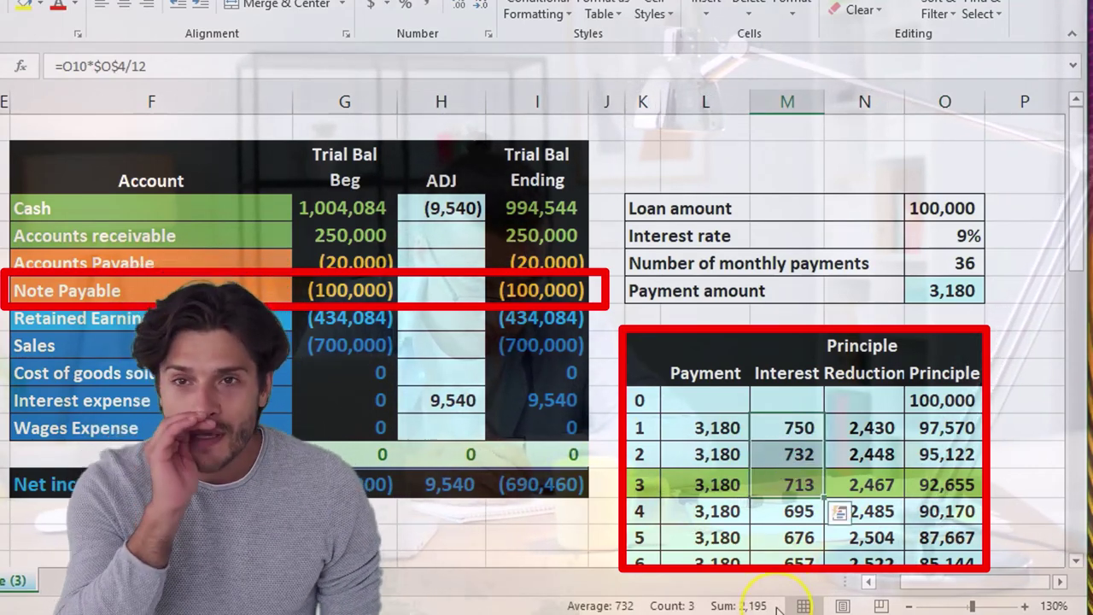
left_click(870, 582)
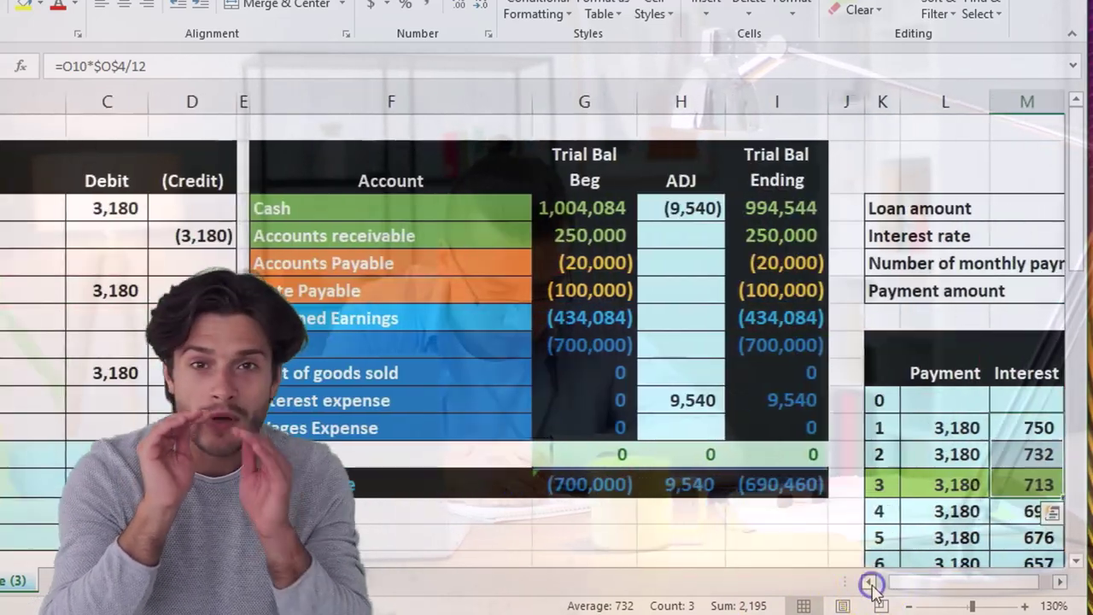
left_click(740, 292)
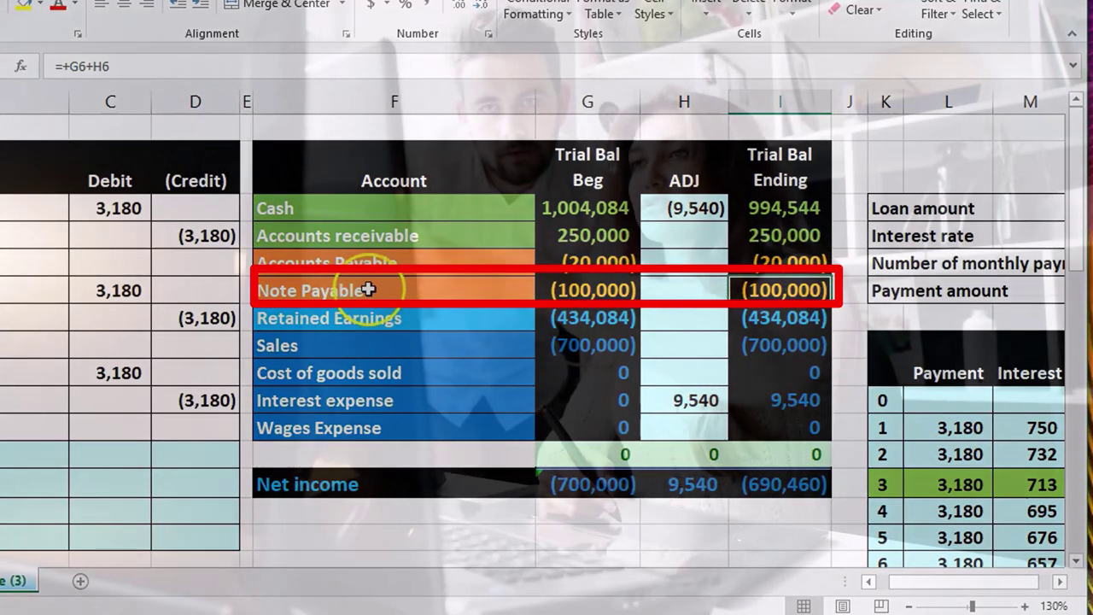
Copy the Note Payable account name from the trial balance and paste it as values only into cell B12 of the journal
right_click(369, 291)
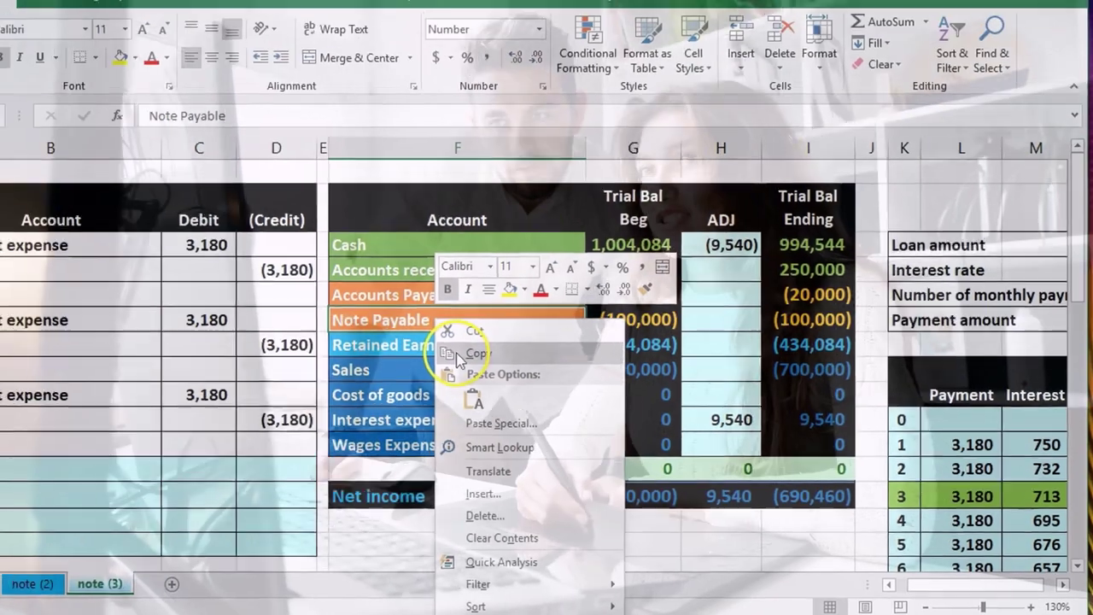
left_click(382, 302)
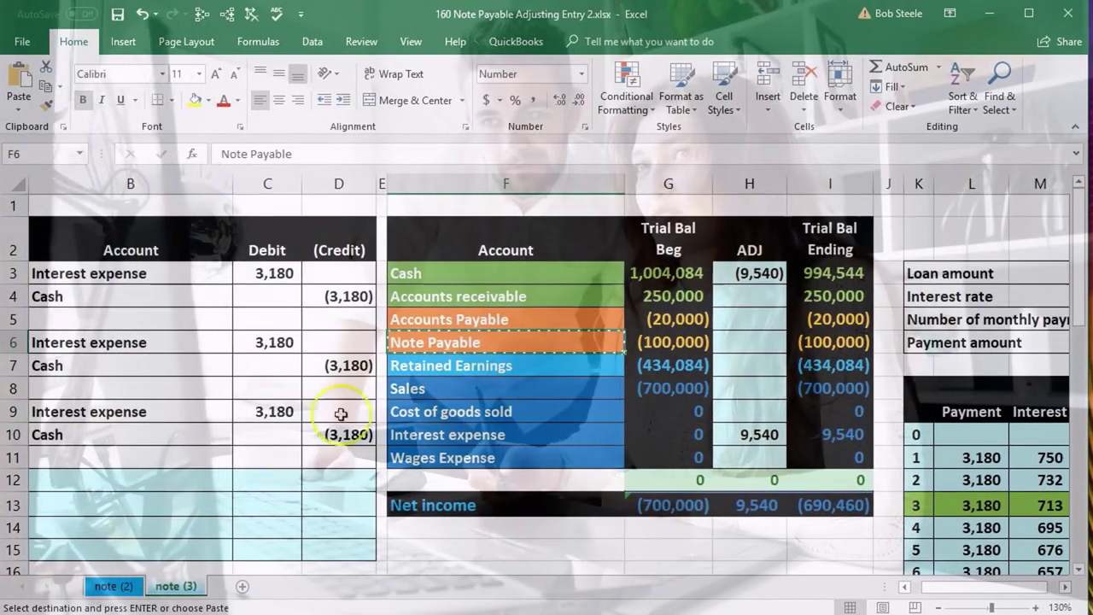
right_click(165, 482)
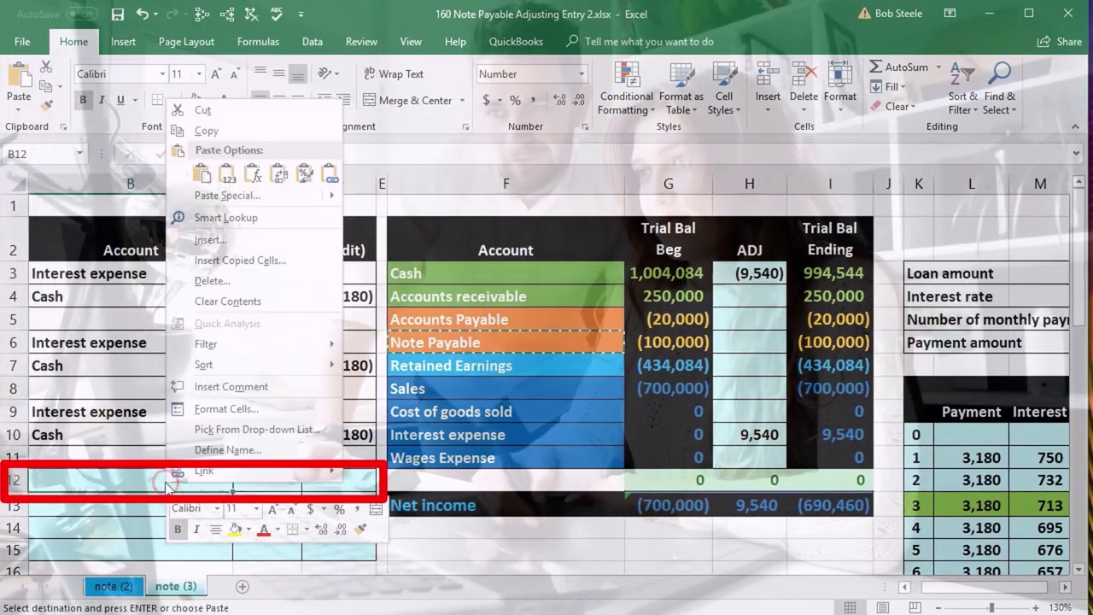
left_click(228, 173)
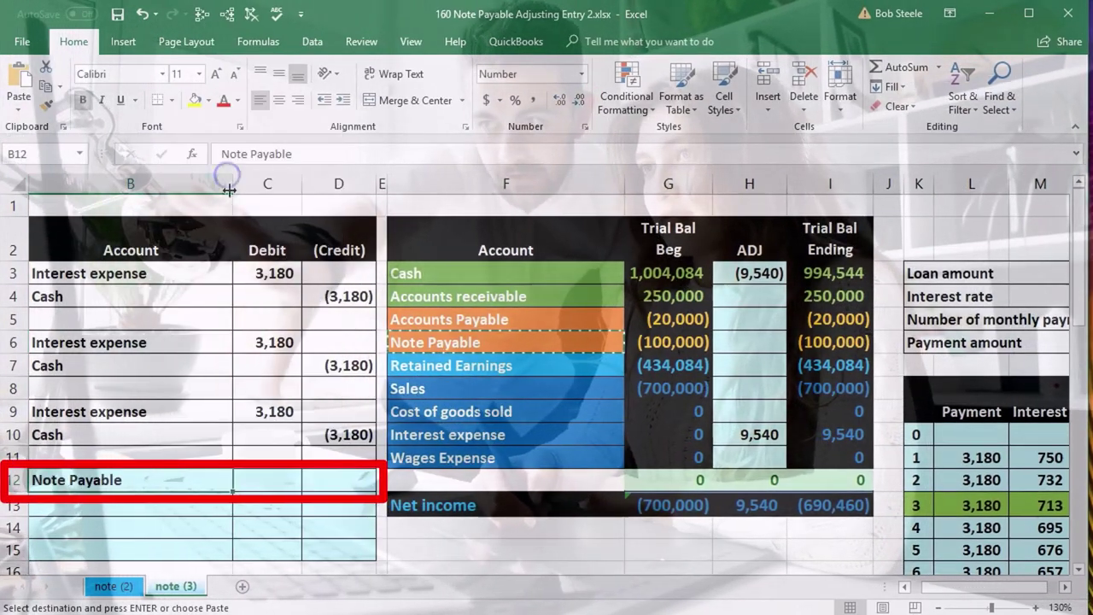
left_click(271, 477)
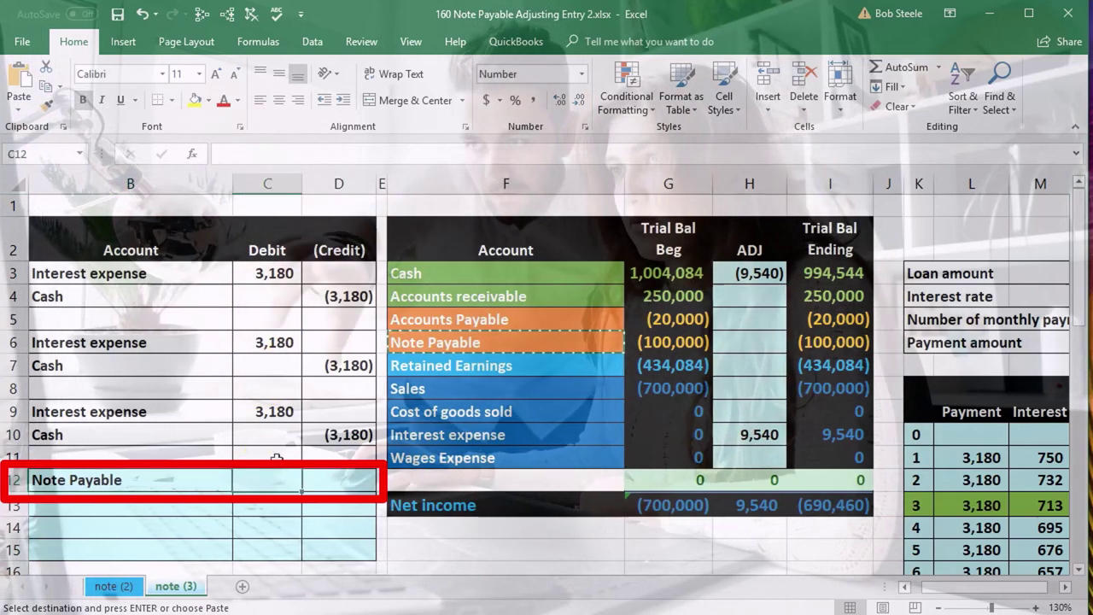
type("=100000-")
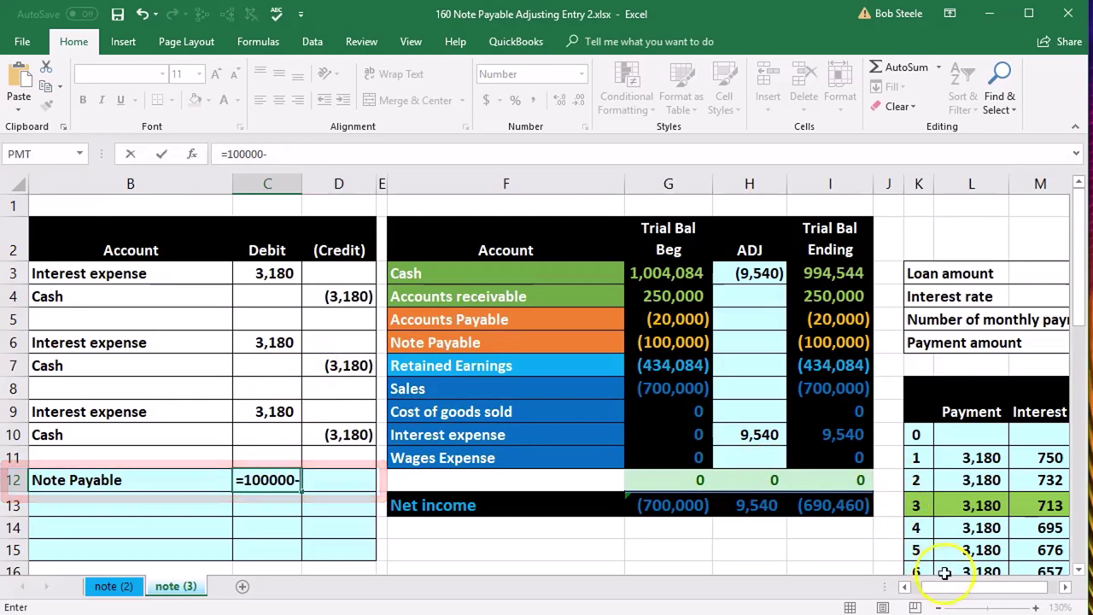
left_click_drag(945, 586, 974, 586)
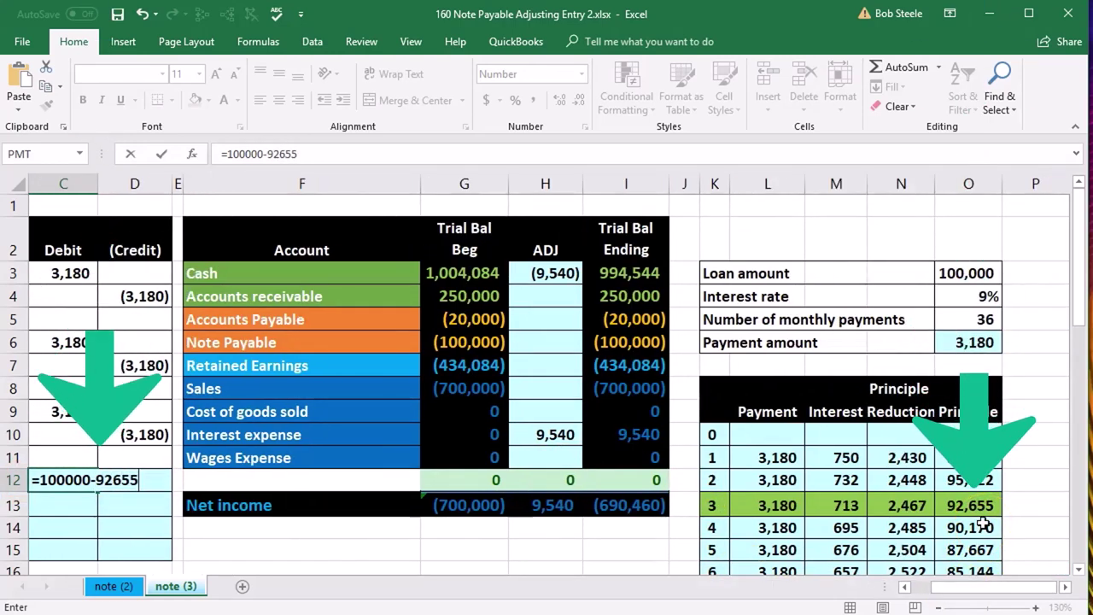
type("-92655")
key("Return")
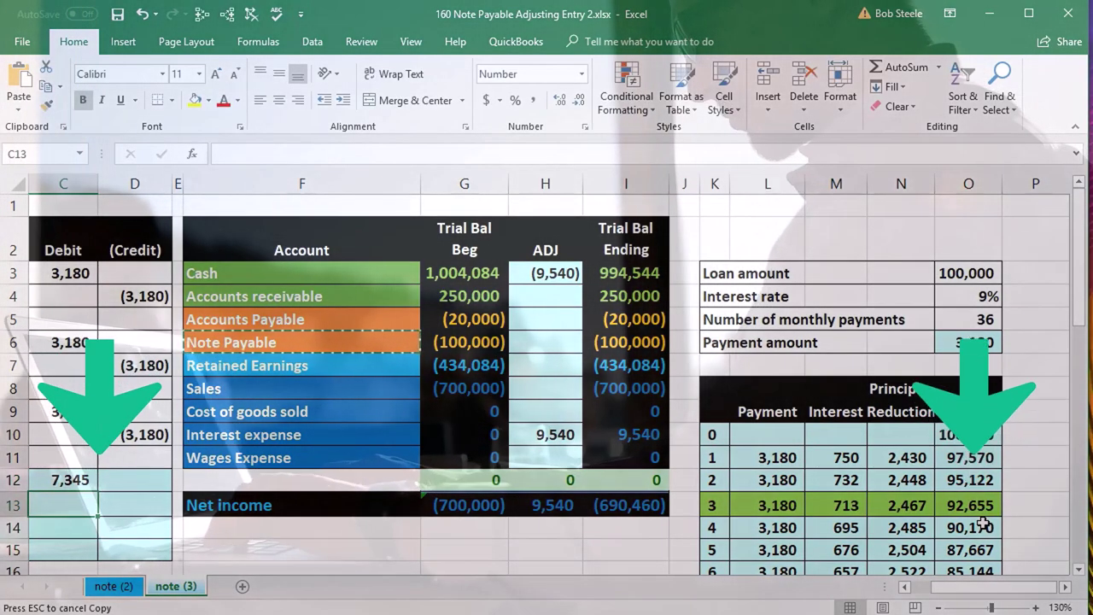
Enter the matching credit in D13 as a formula that negates the Note Payable debit in C12
key("Left")
key("Right")
key("Right")
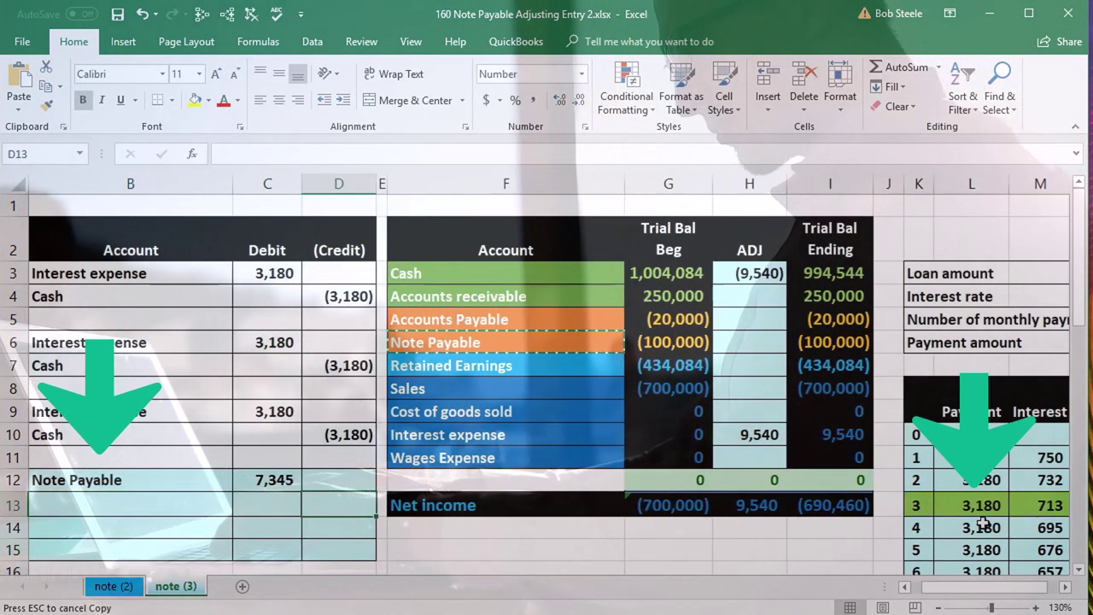
type("-")
key("Left")
key("Up")
key("Return")
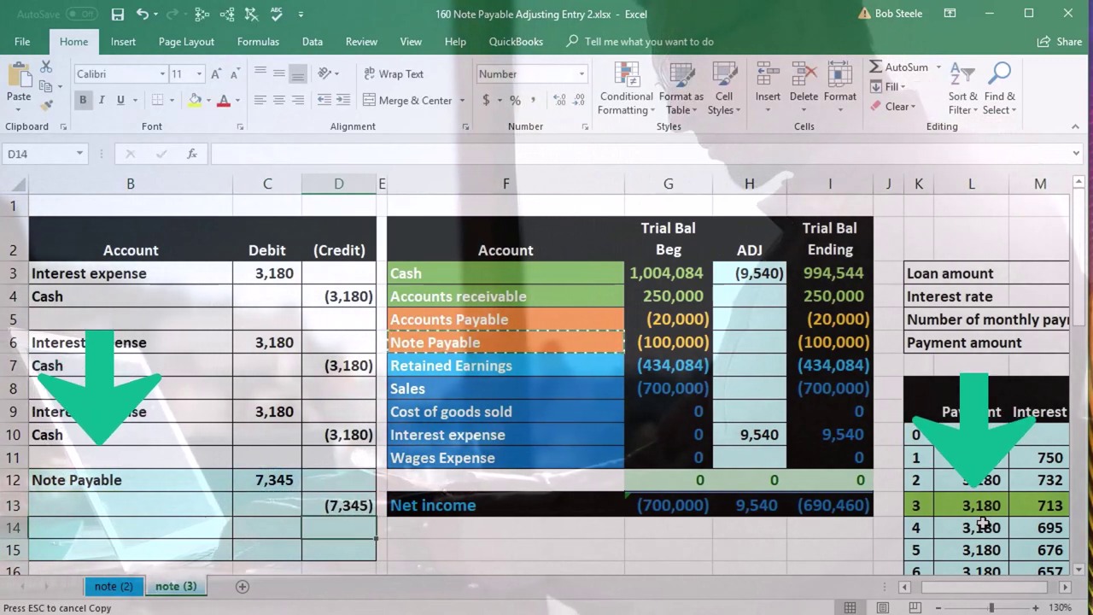
Compare the ending Interest expense balance with the sum of the amortization table's interest for payments 1 through 3
left_click(861, 439)
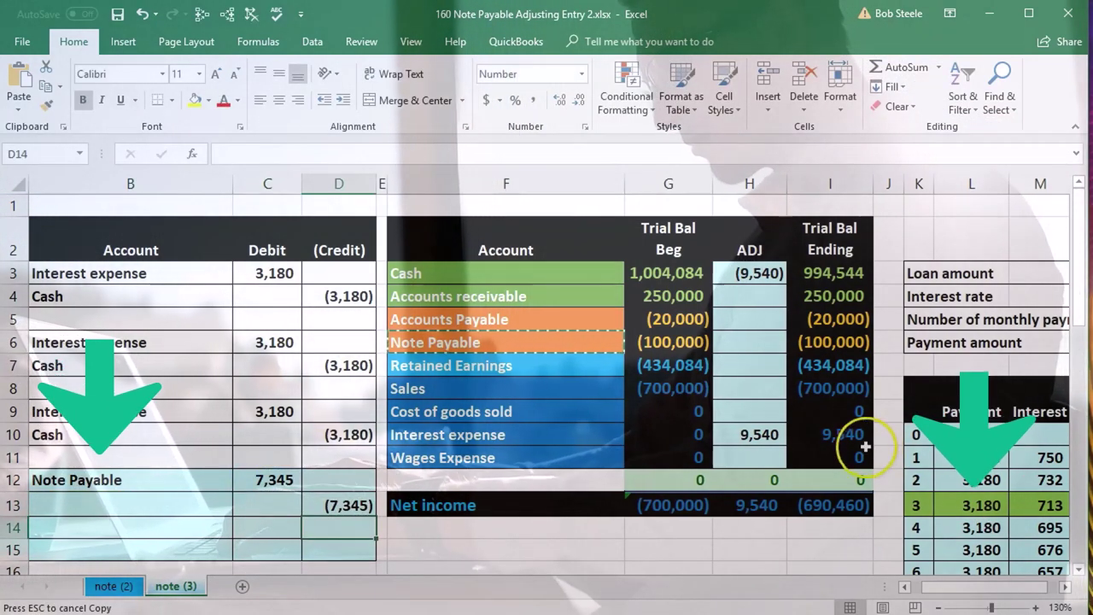
scroll(862, 453, "right", 1)
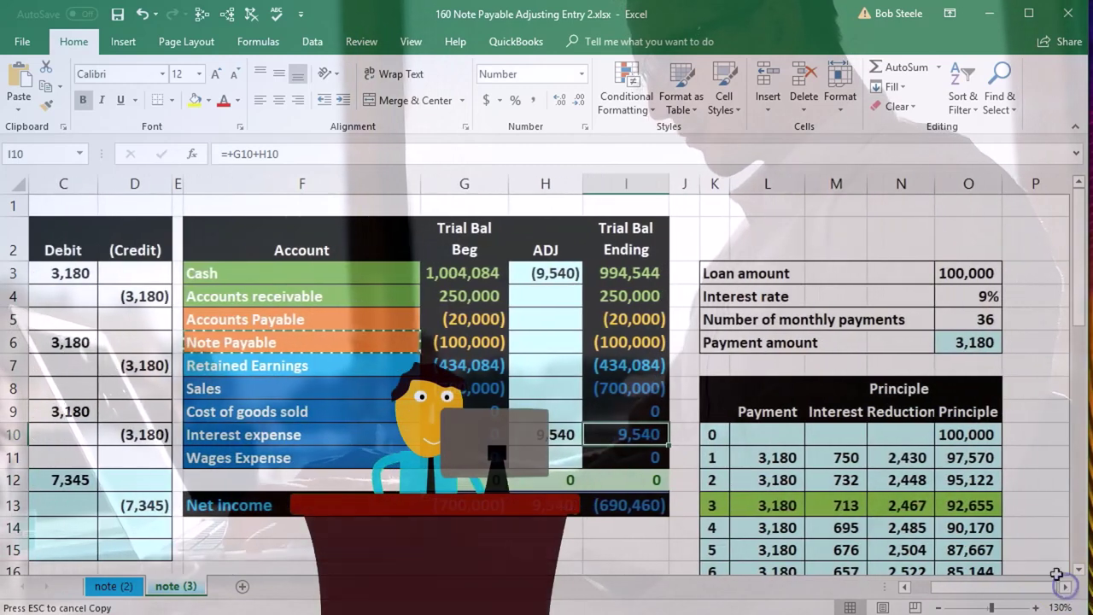
left_click(850, 459)
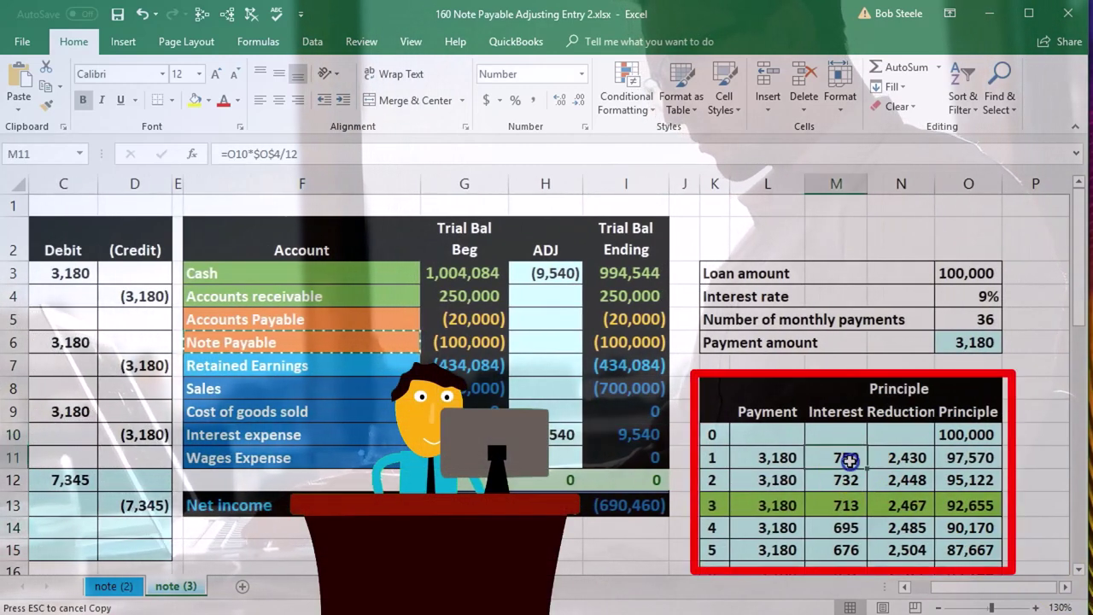
left_click_drag(822, 483, 825, 504)
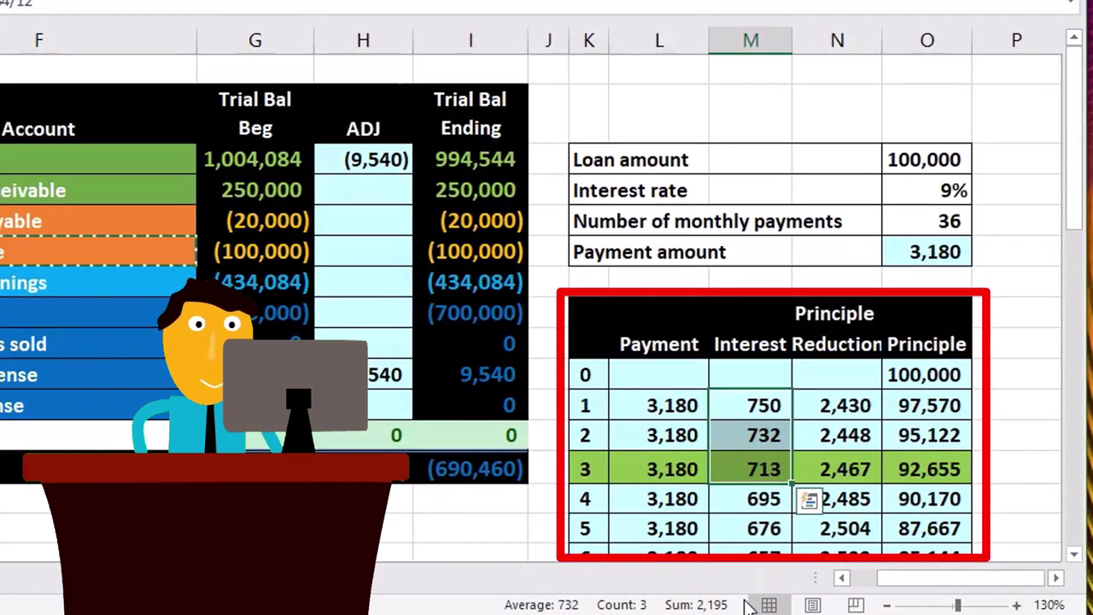
Use the Calculator to compute 2195 minus 9540, the difference between scheduled and recorded interest, and close it
key("XF86Calculator")
left_click_drag(484, 166, 0, 140)
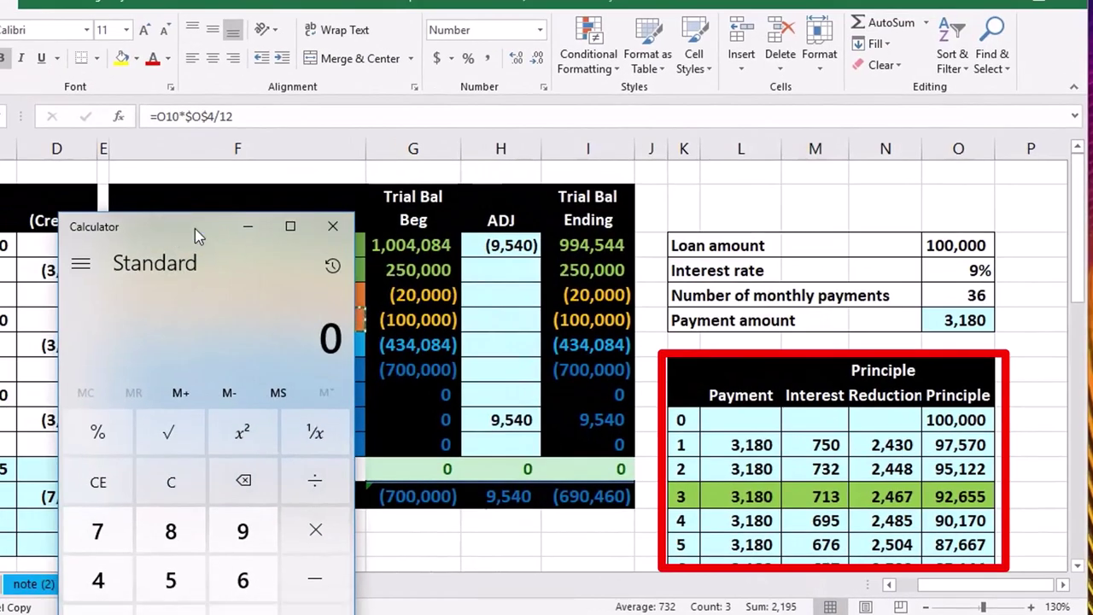
type("2195-")
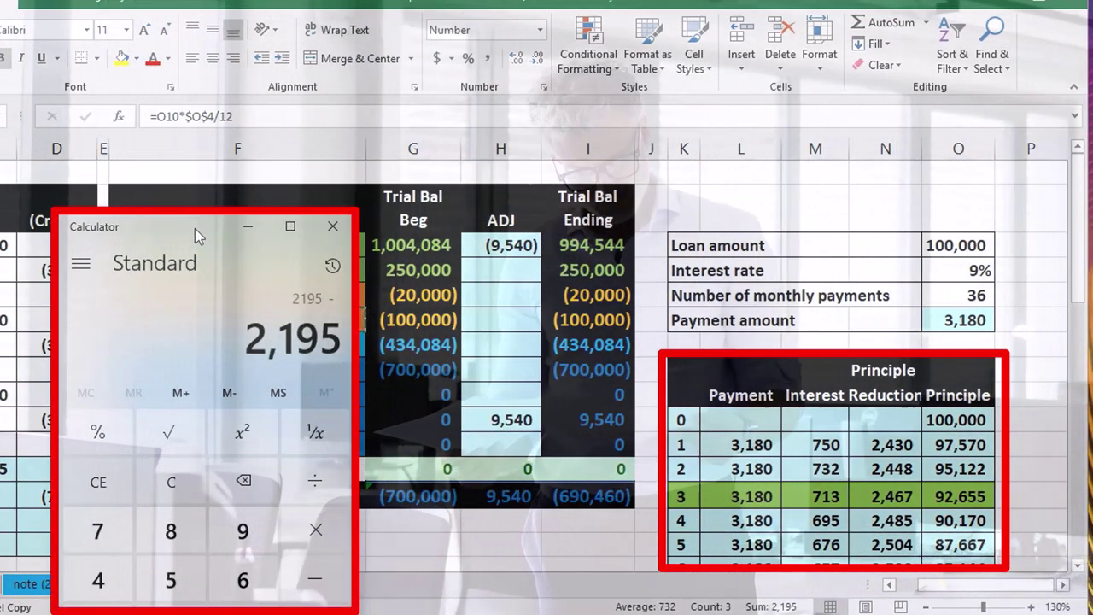
type("9540")
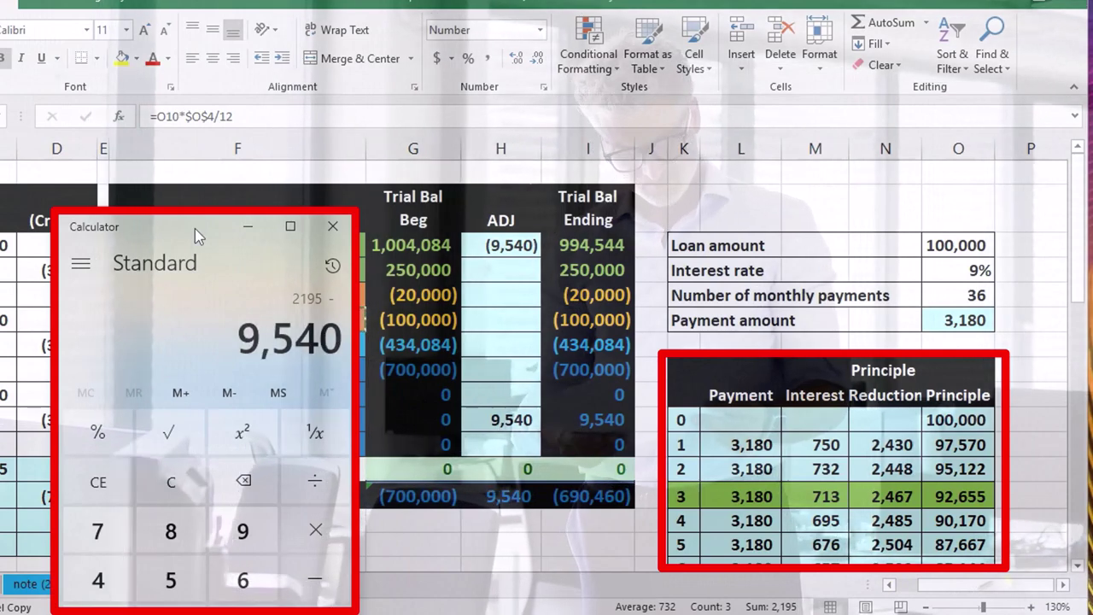
key("Return")
left_click(265, 351)
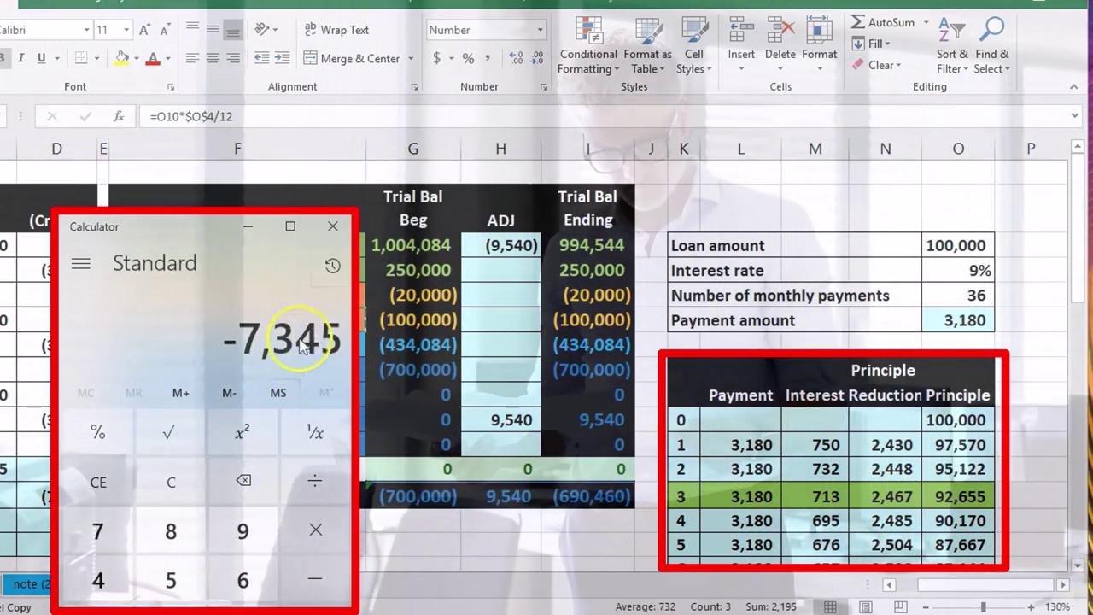
left_click(333, 228)
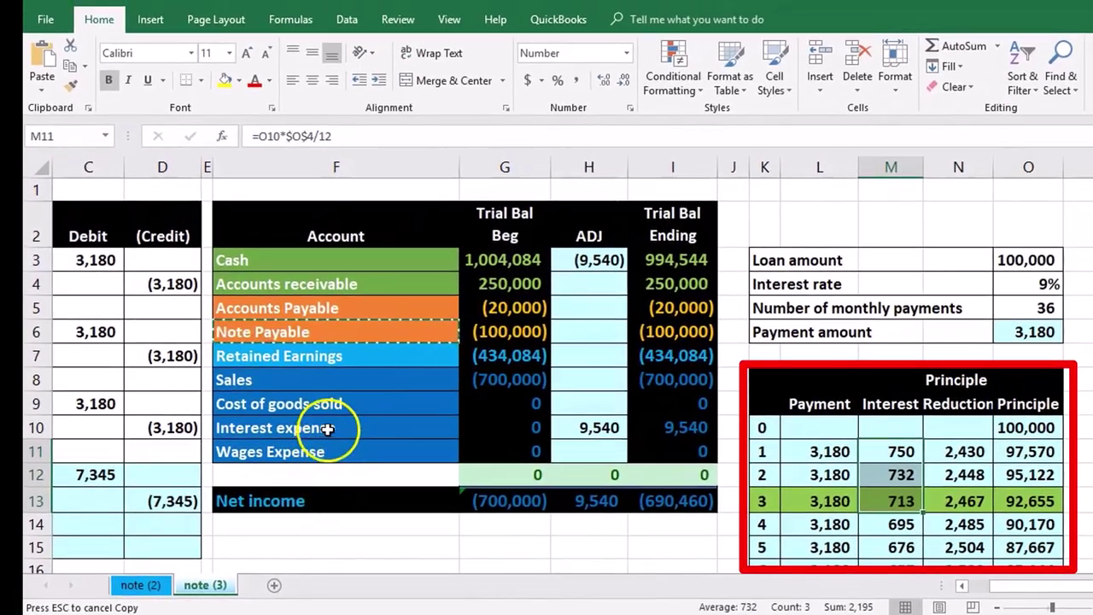
Copy the Interest expense account name from the trial balance and paste it as values only into journal cell B13
right_click(328, 428)
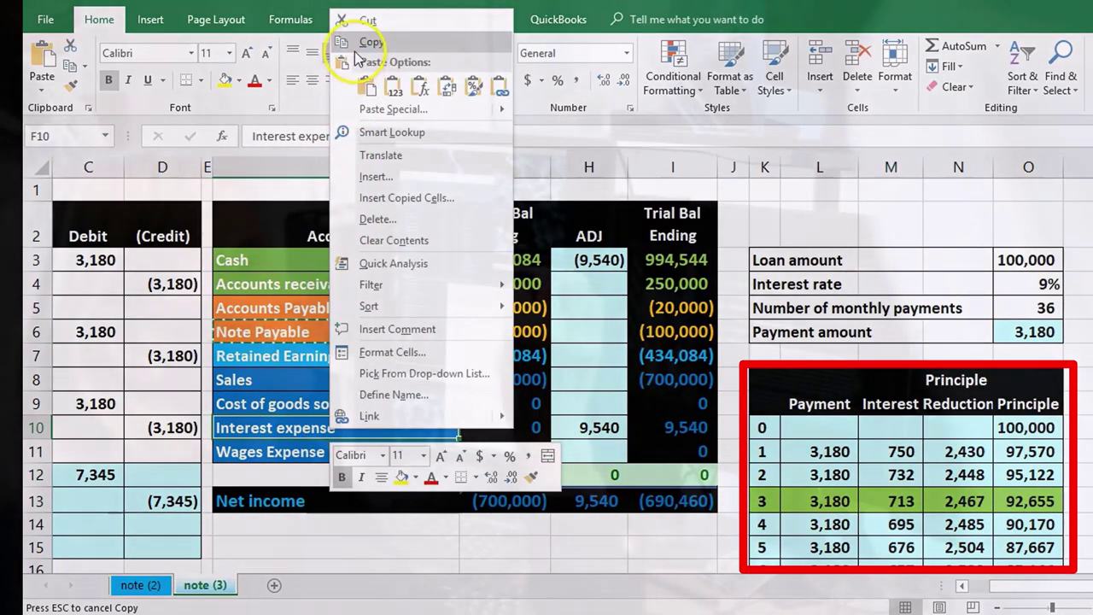
left_click(369, 42)
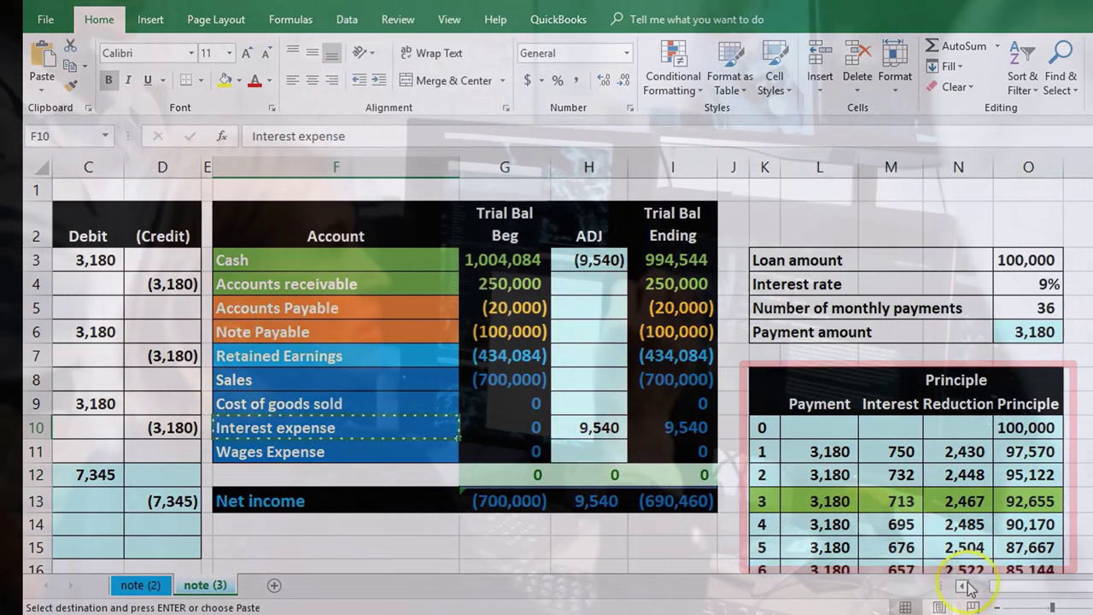
left_click(962, 585)
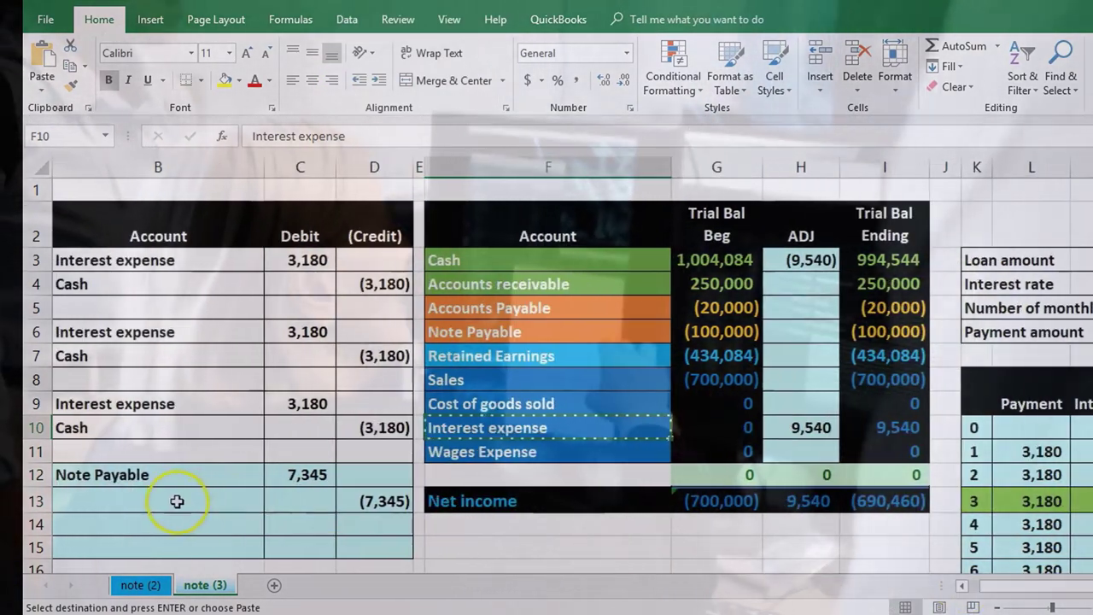
left_click(174, 502)
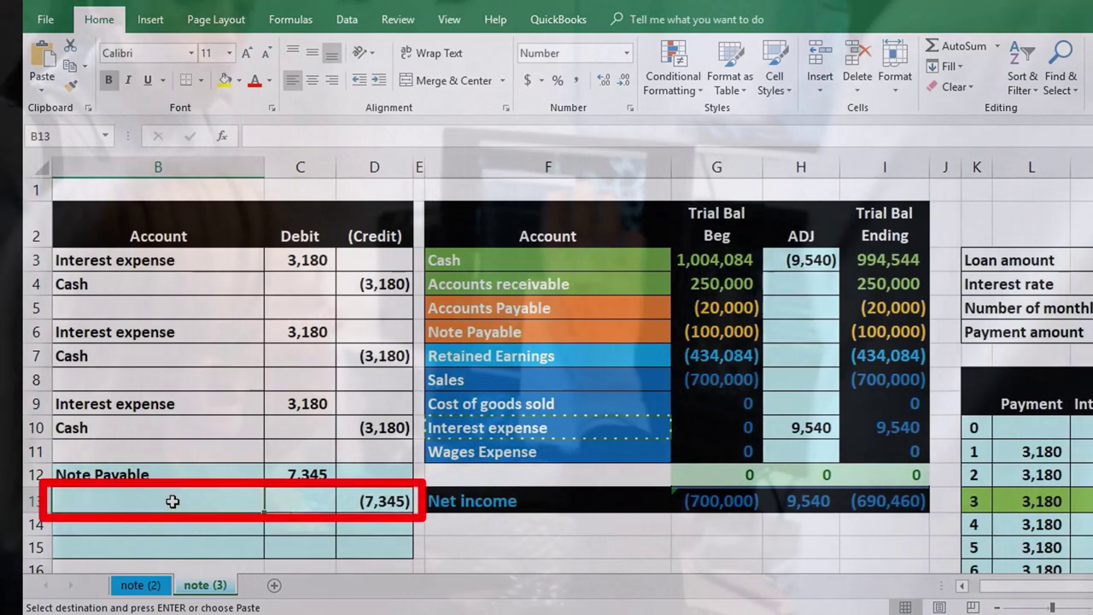
right_click(174, 500)
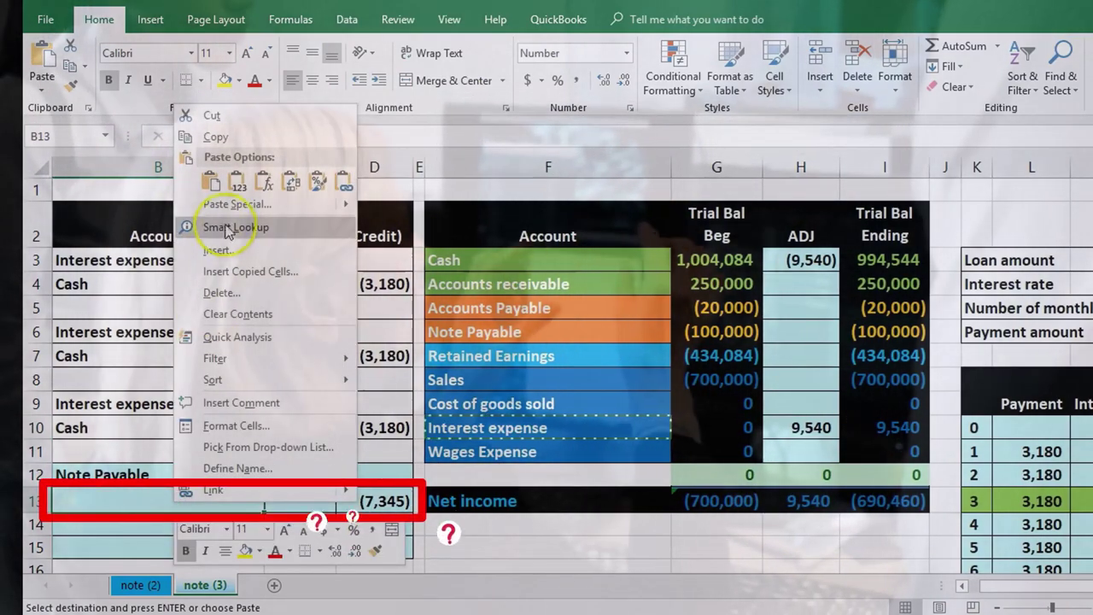
left_click(236, 183)
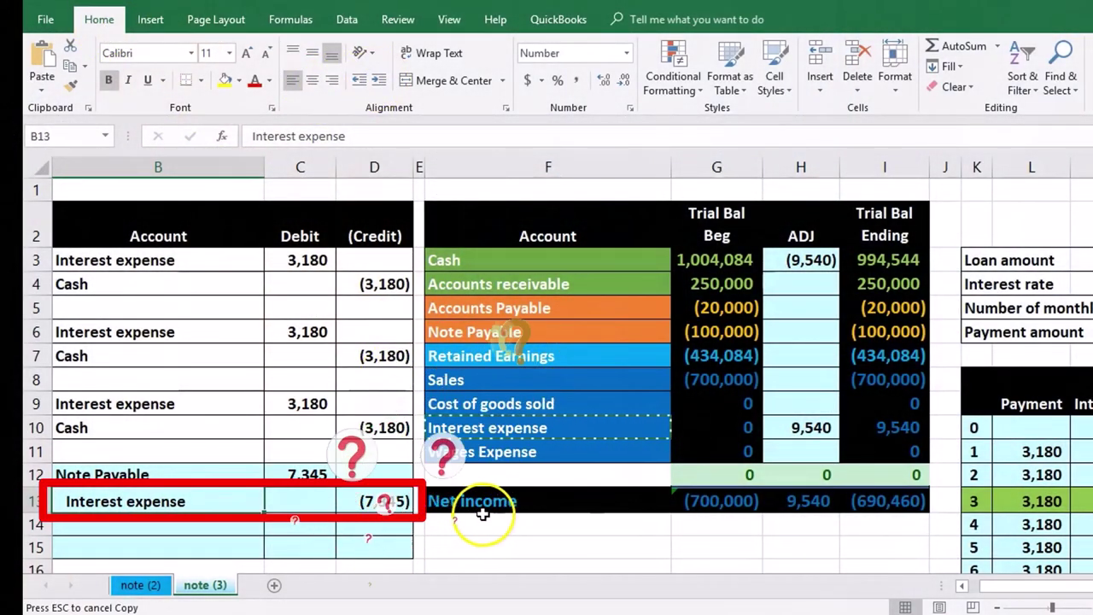
Check the ending Note Payable balance against the amortization table and total the interest for its first three payments
scroll(564, 367, "right", 3)
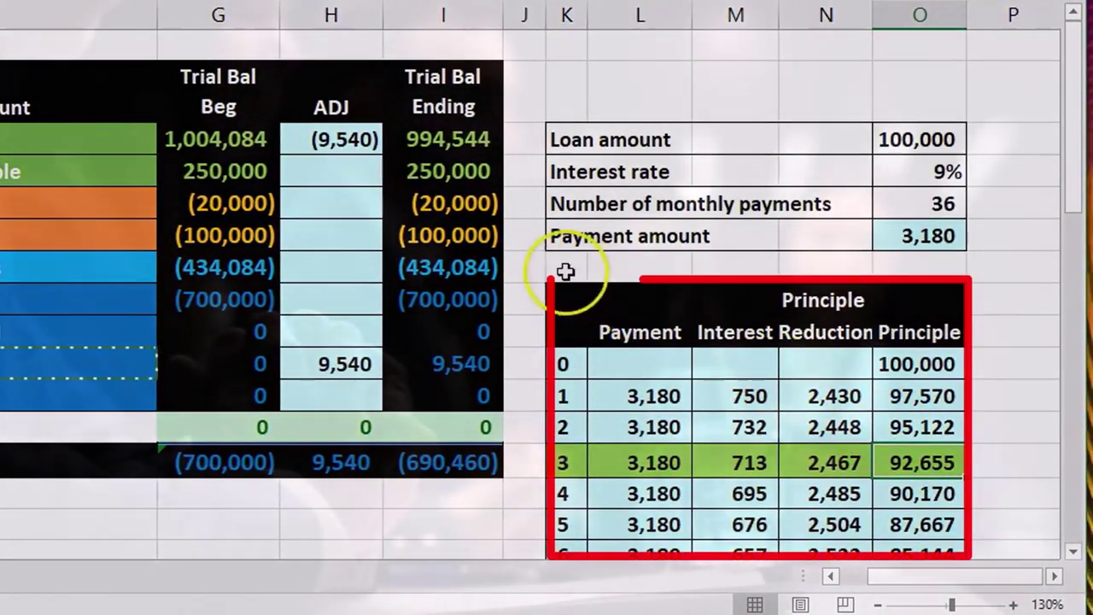
left_click(485, 241)
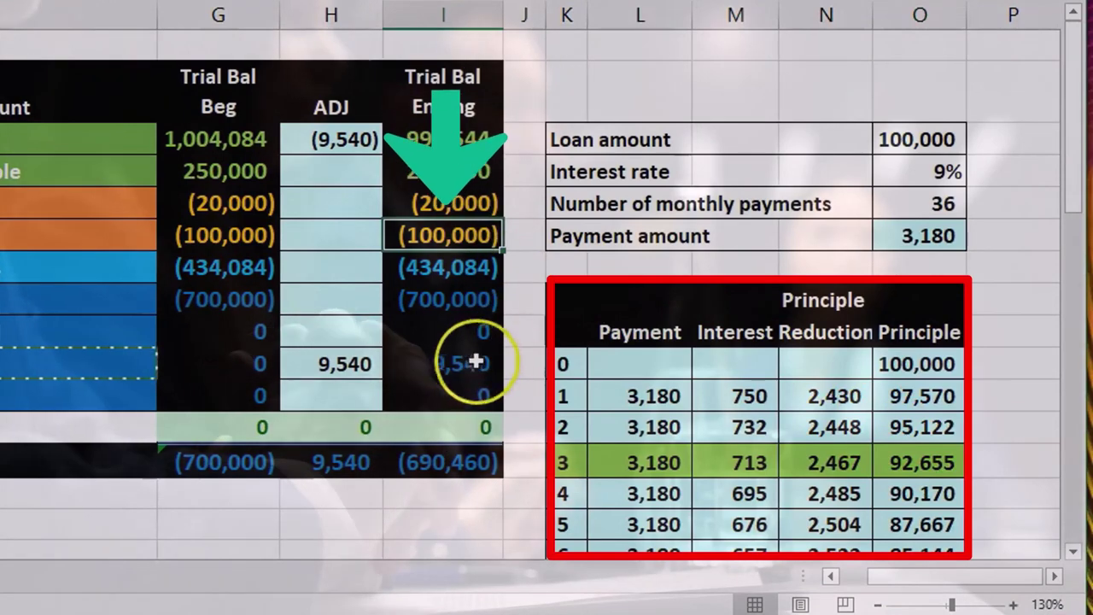
left_click_drag(727, 398, 748, 464)
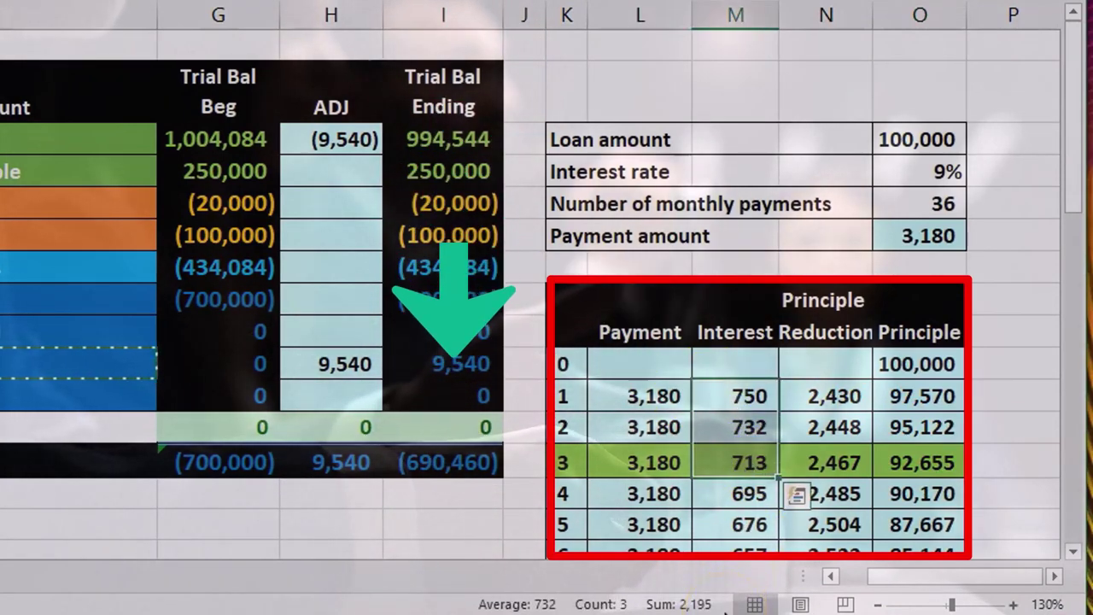
Post the Note Payable debit to its trial balance adjustment cell H6 with the formula =C12
left_click(830, 578)
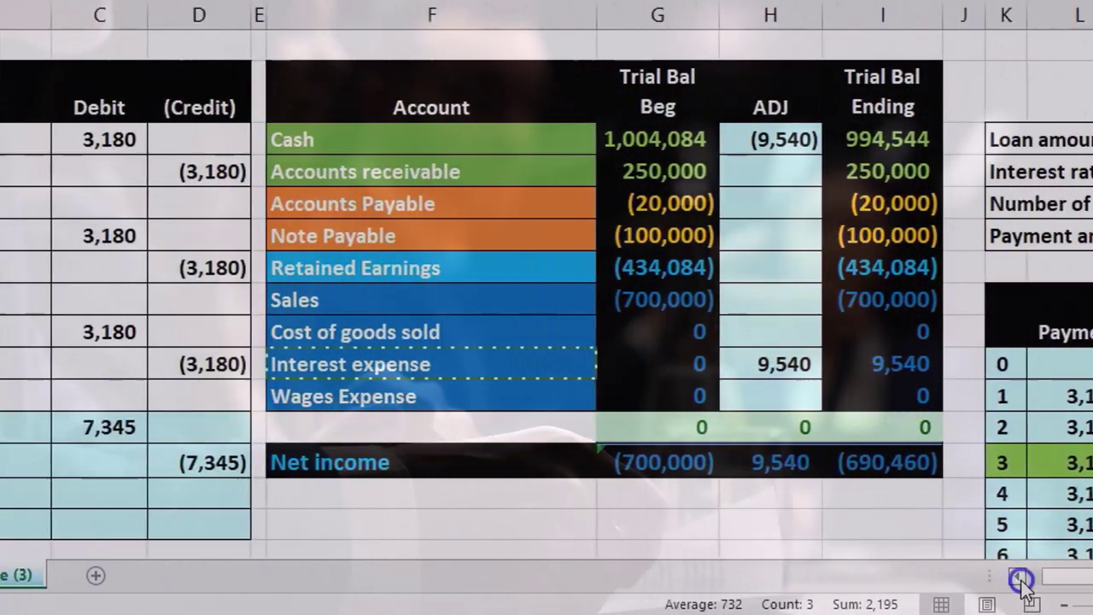
left_click_drag(269, 427, 405, 425)
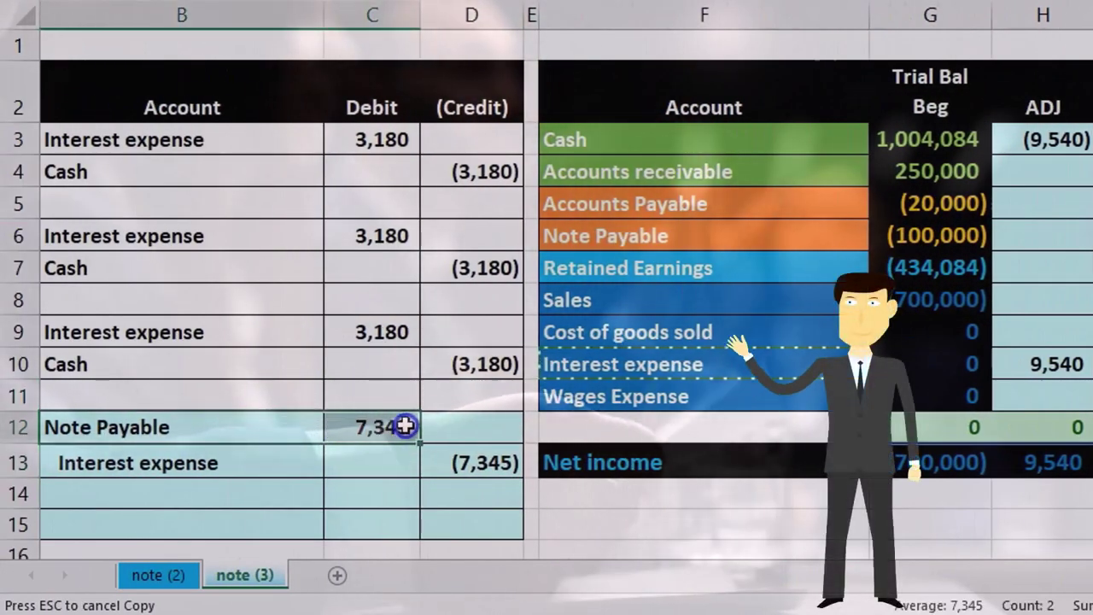
left_click_drag(832, 237, 883, 249)
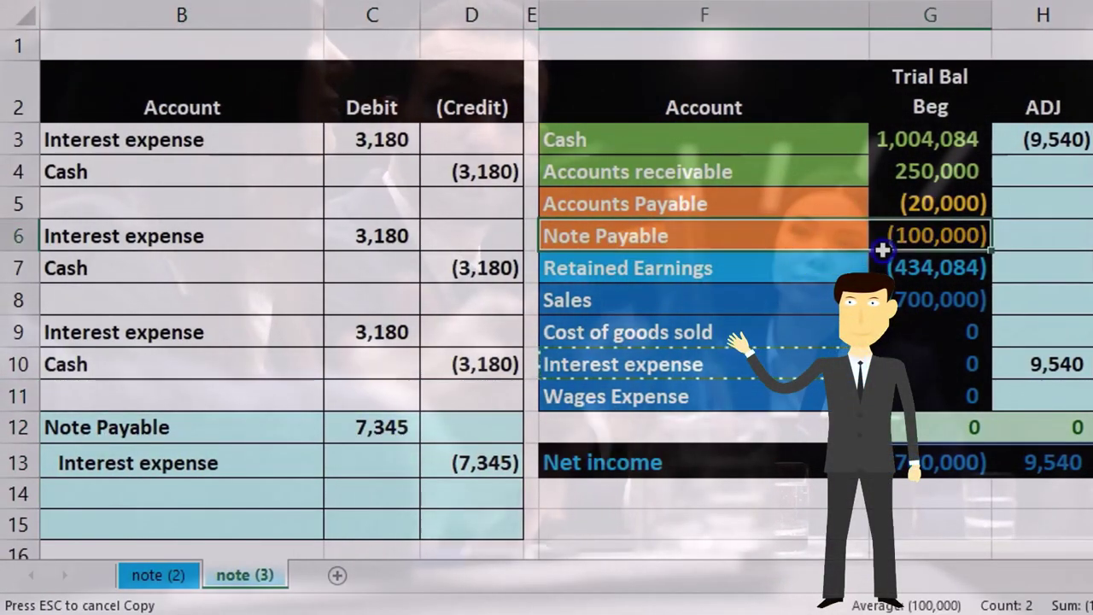
left_click(1047, 234)
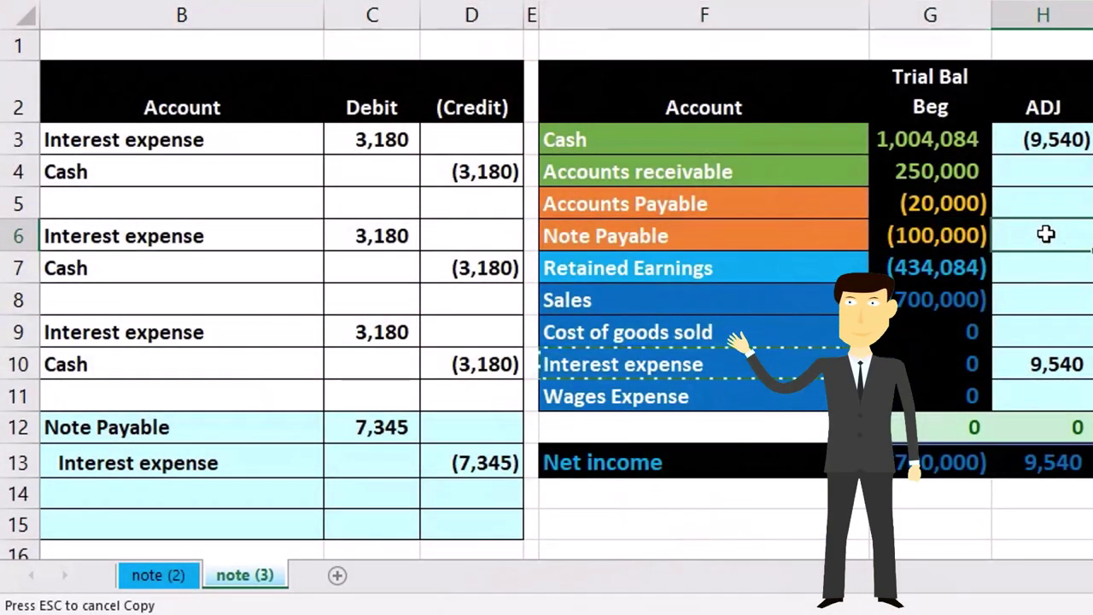
type("=")
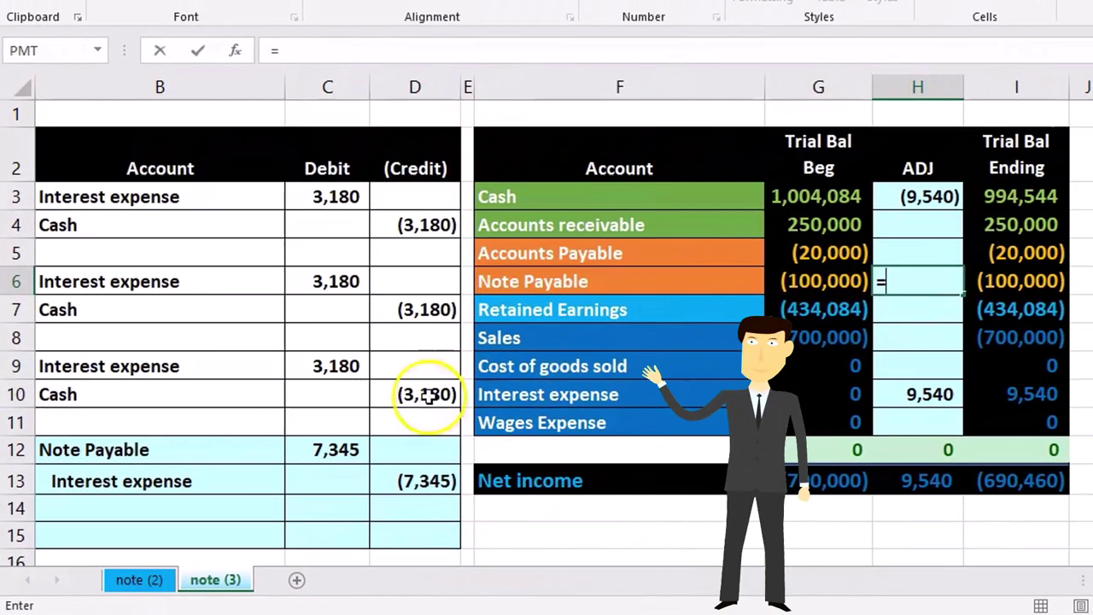
left_click(395, 424)
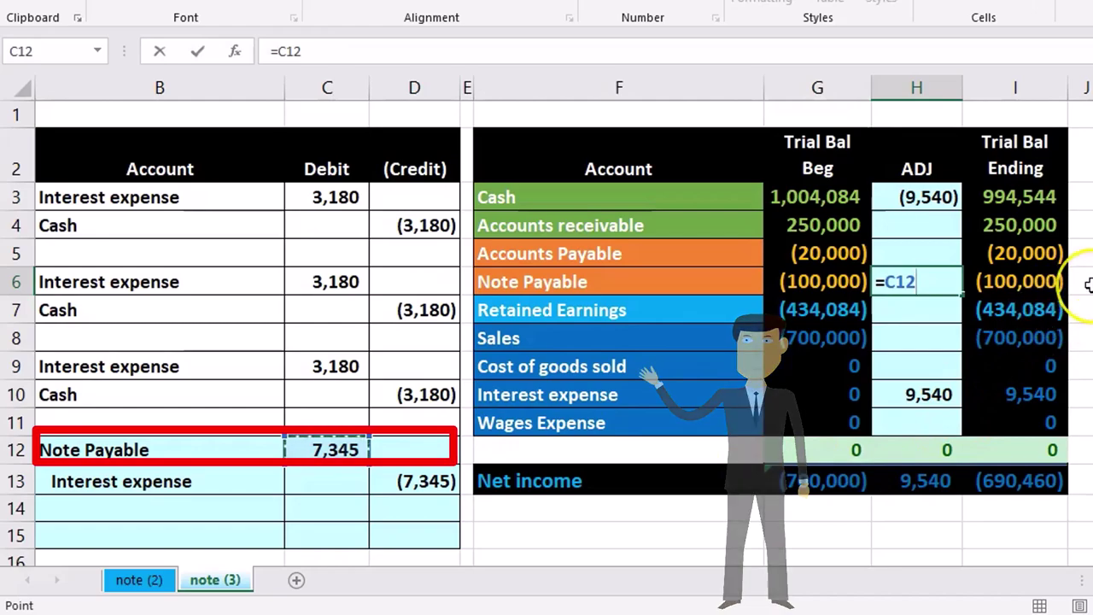
key("Return")
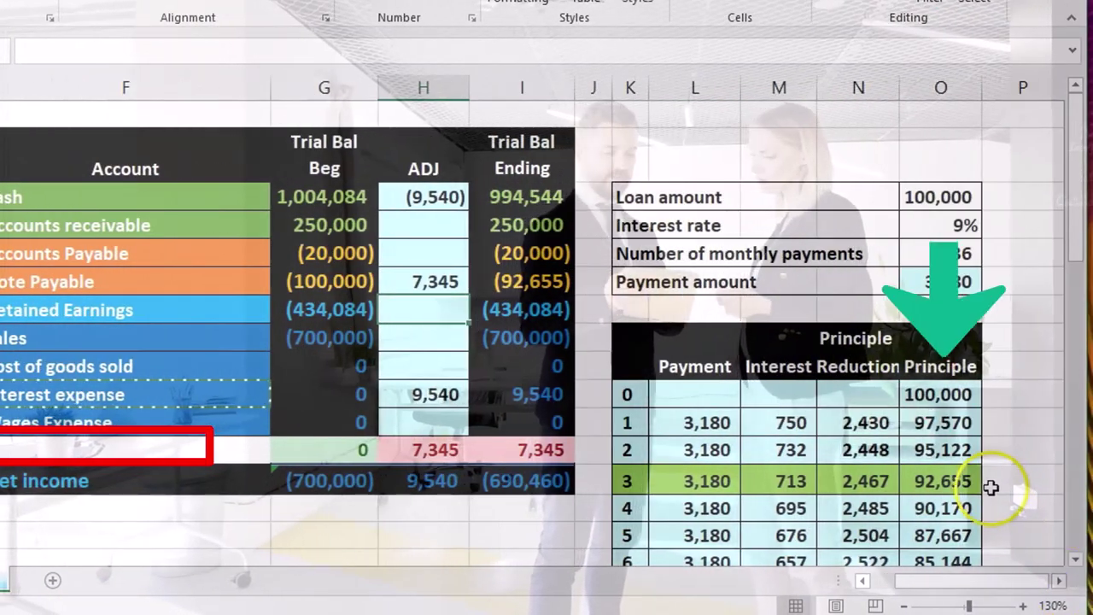
Post the Interest expense credit by adding D13 to the adjustment formula in H10, making it =C3+C6+C9+D13
left_click(862, 580)
left_click(862, 580)
left_click(862, 580)
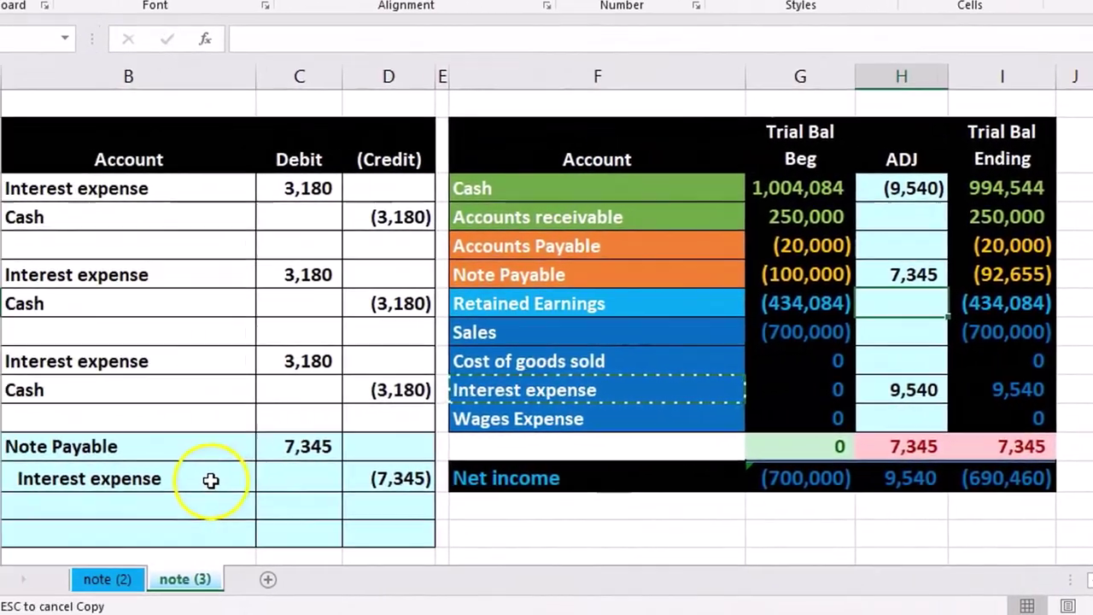
left_click_drag(212, 479, 351, 487)
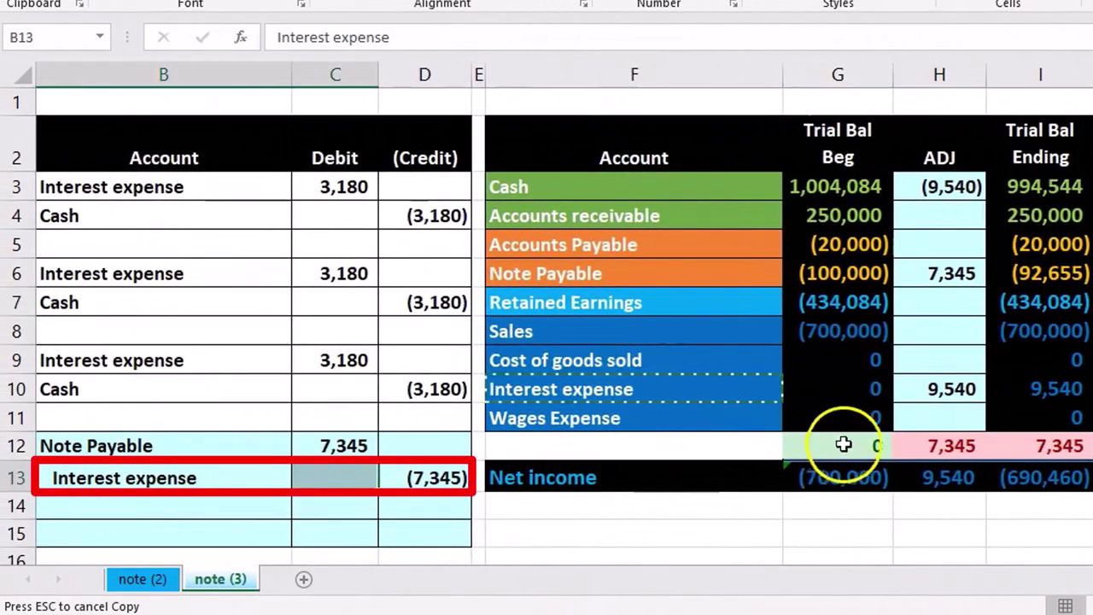
left_click(933, 390)
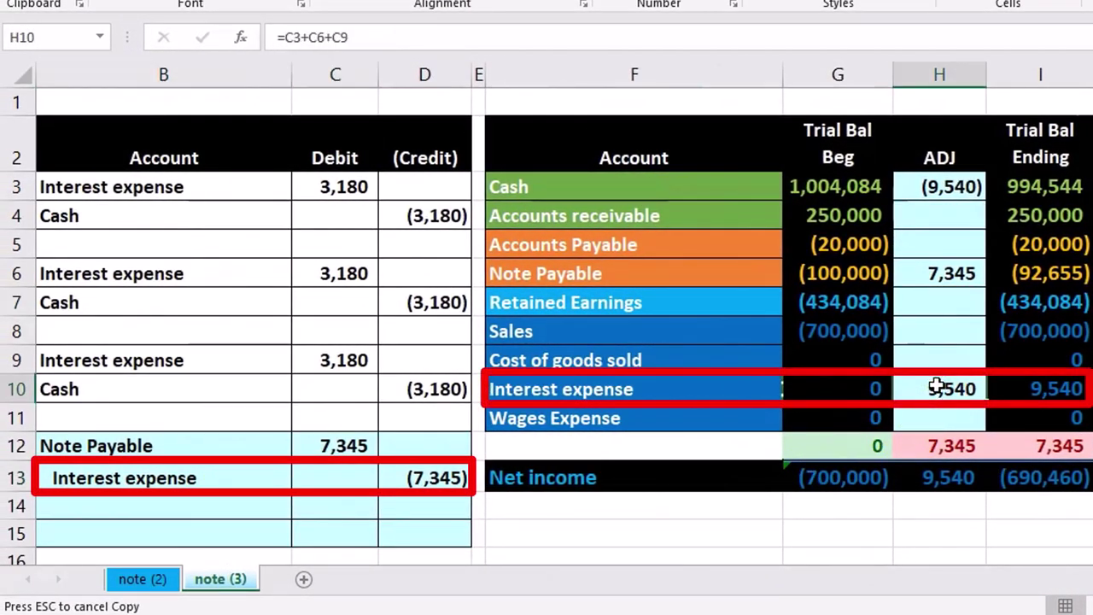
double_click(937, 389)
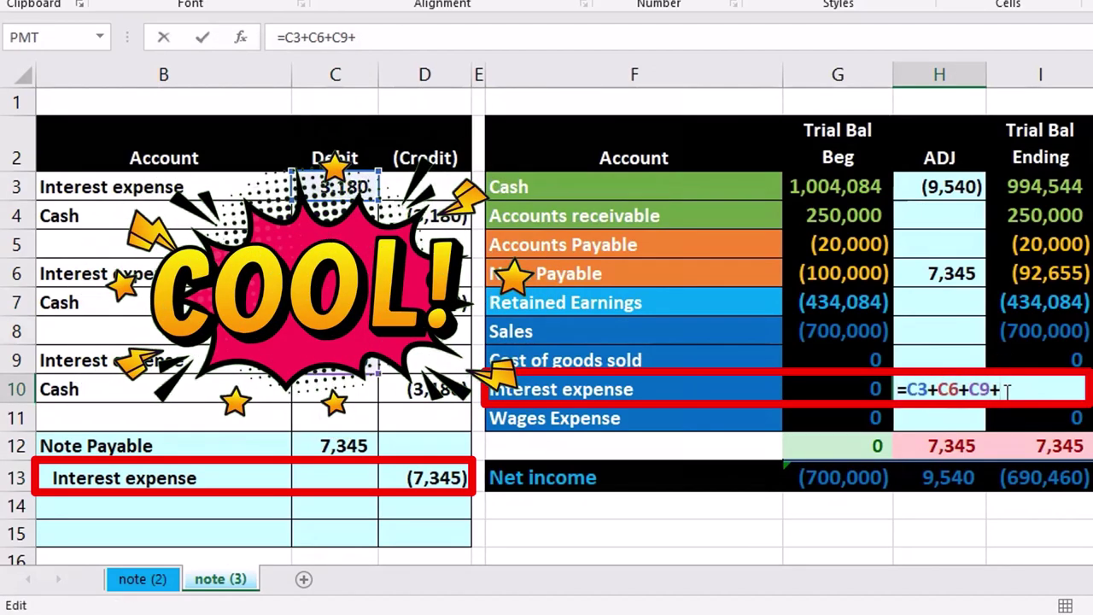
type("+")
left_click(459, 478)
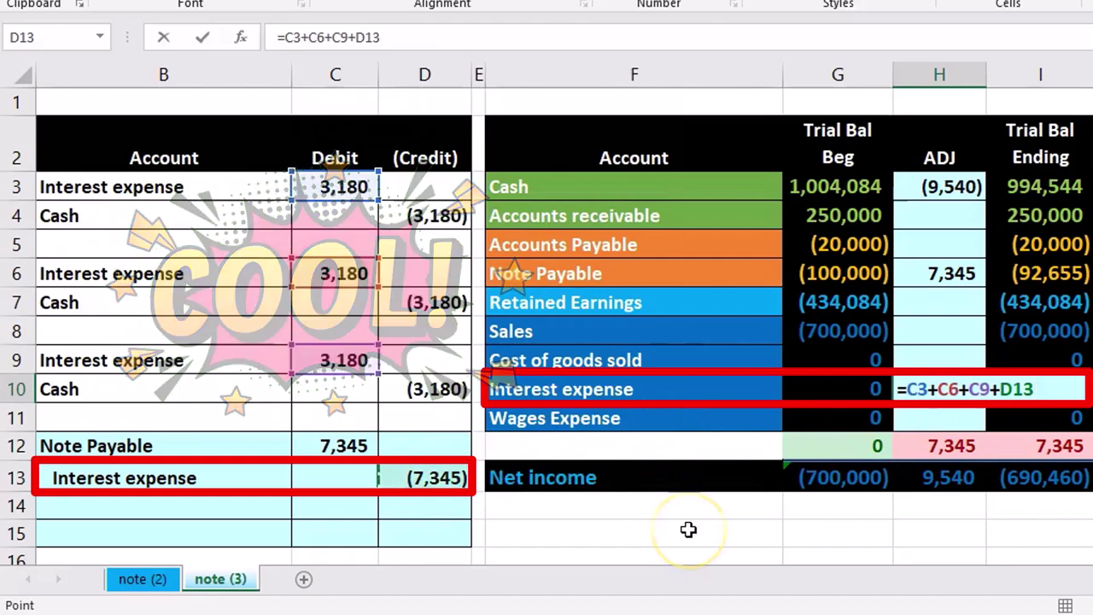
key("Return")
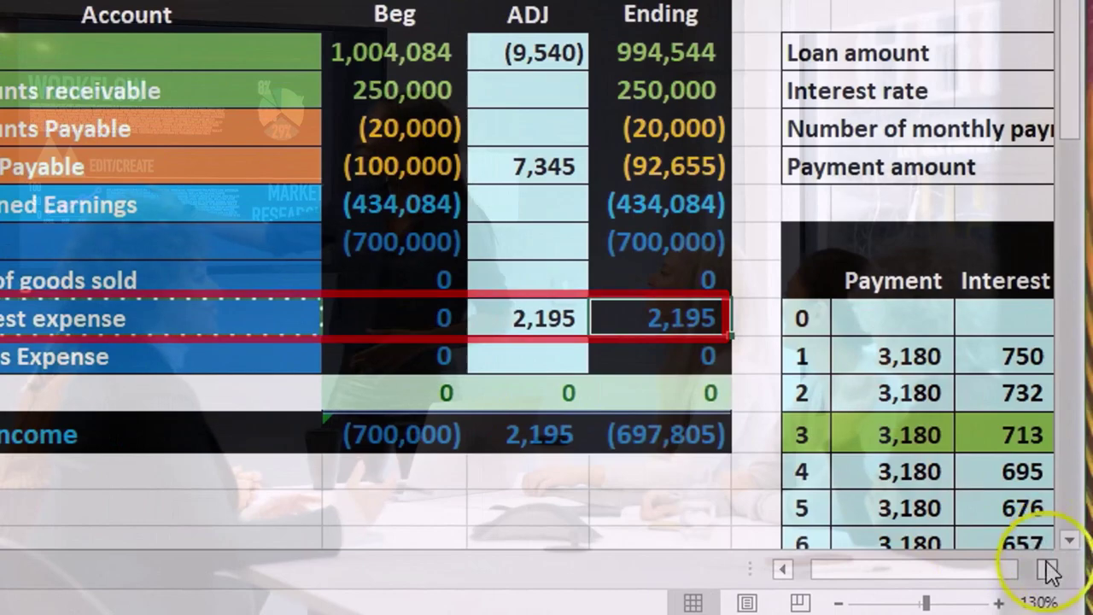
Verify the adjusted Interest expense and Note Payable balances against the amortization table's three-payment interest total and remaining principal after payment 3
left_click(1046, 568)
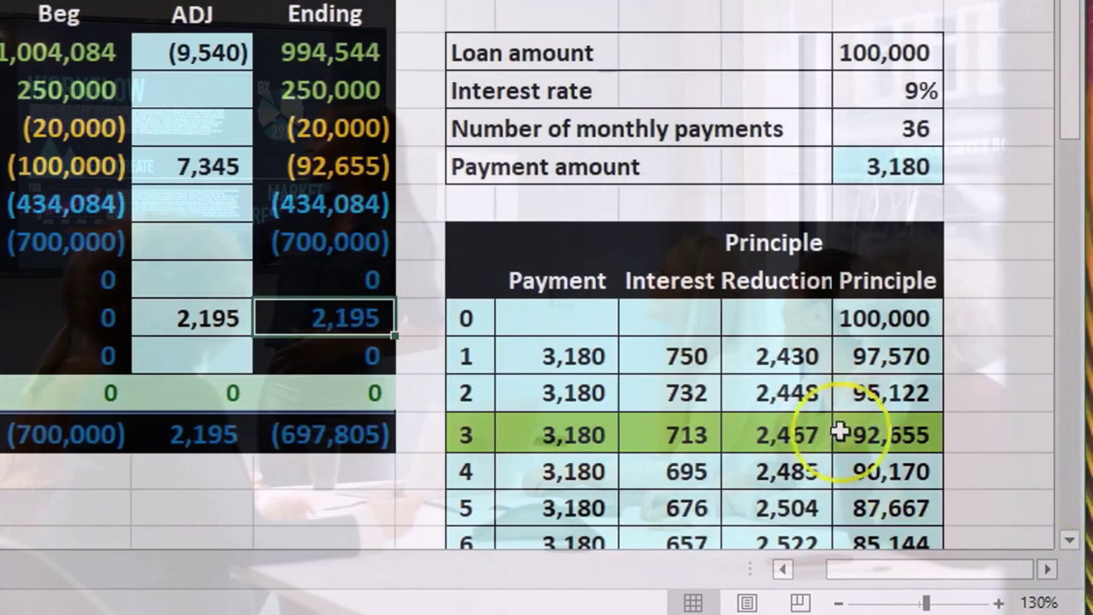
left_click_drag(670, 363, 681, 421)
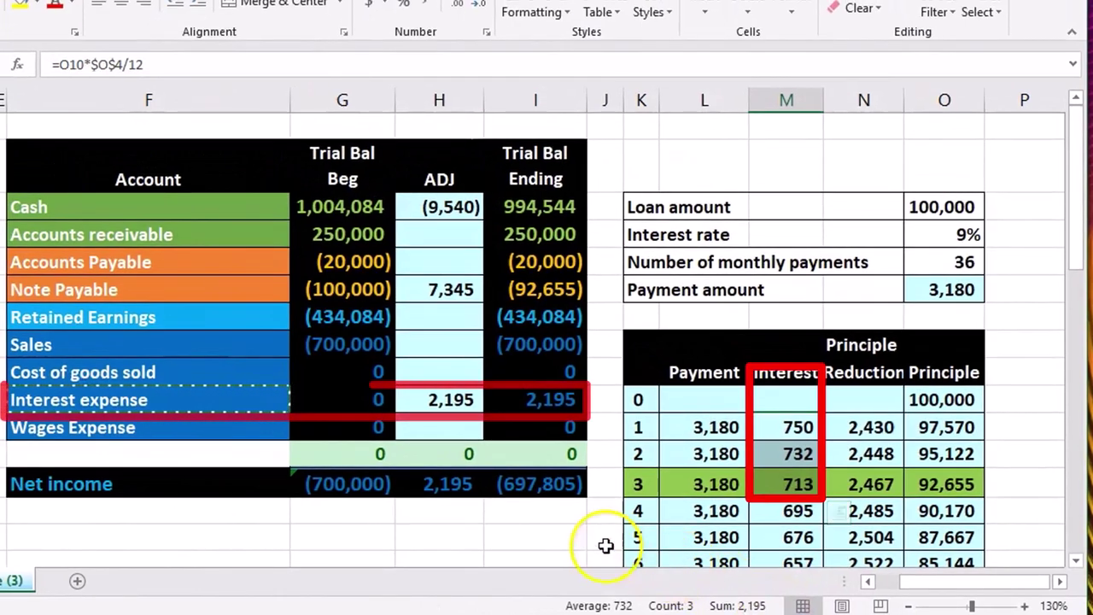
left_click(580, 537)
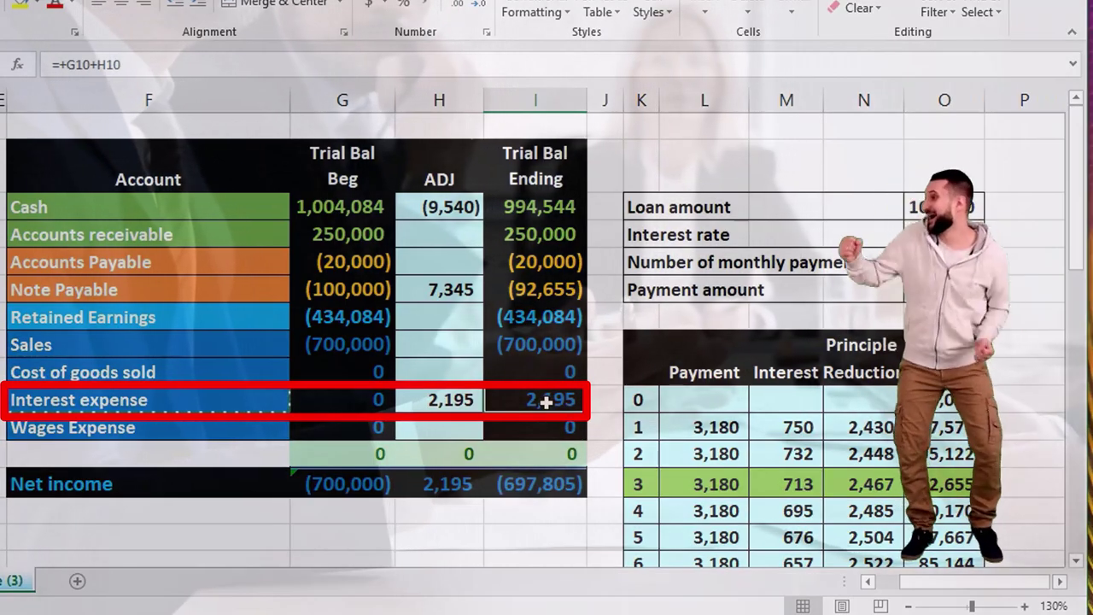
left_click(541, 486)
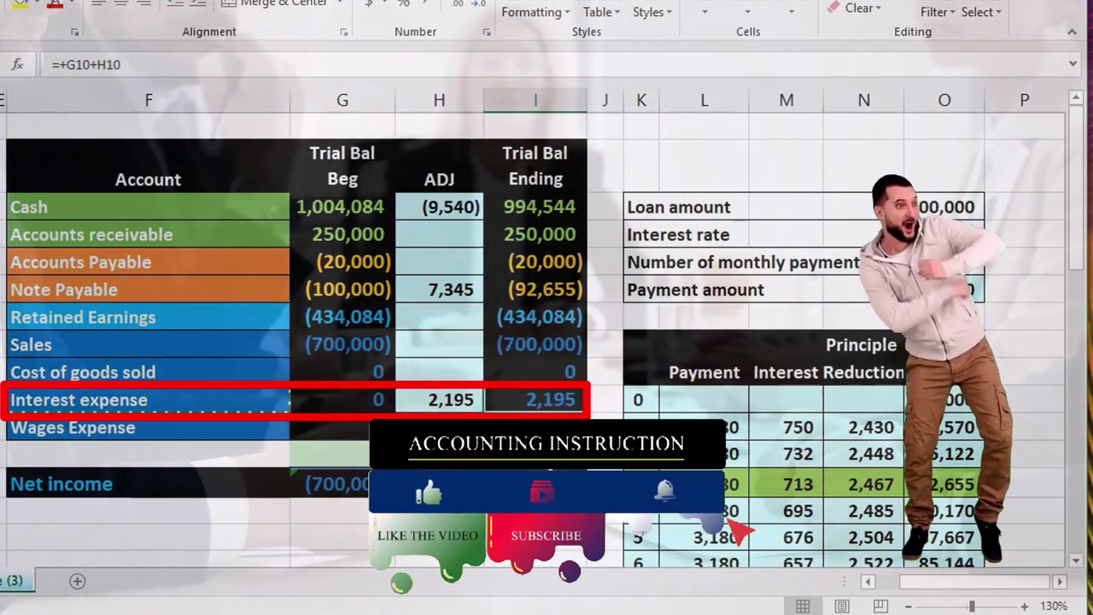
left_click(541, 290)
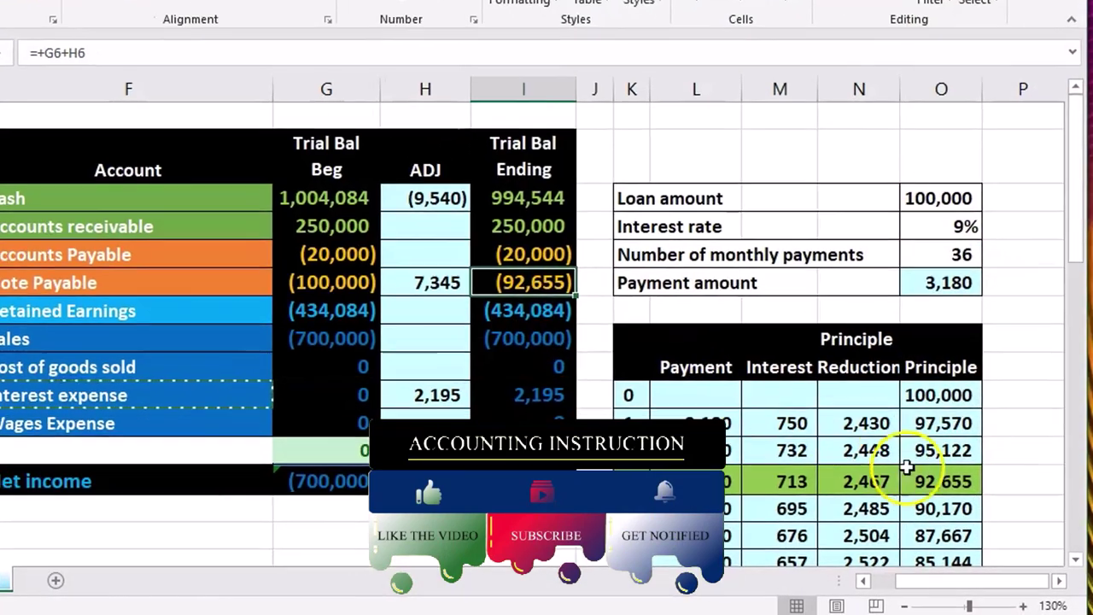
left_click(940, 484)
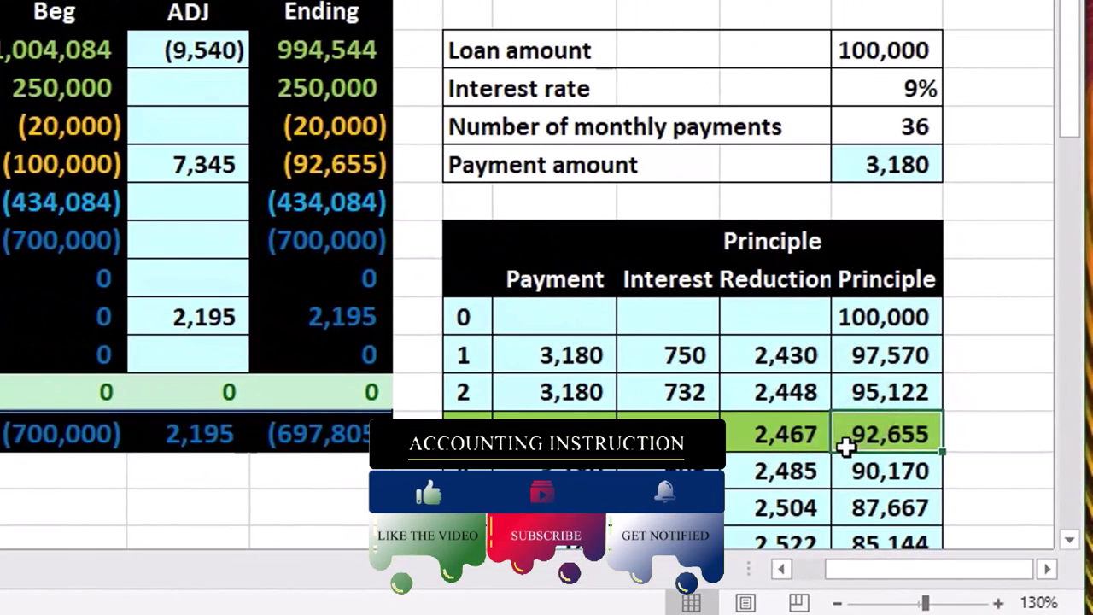